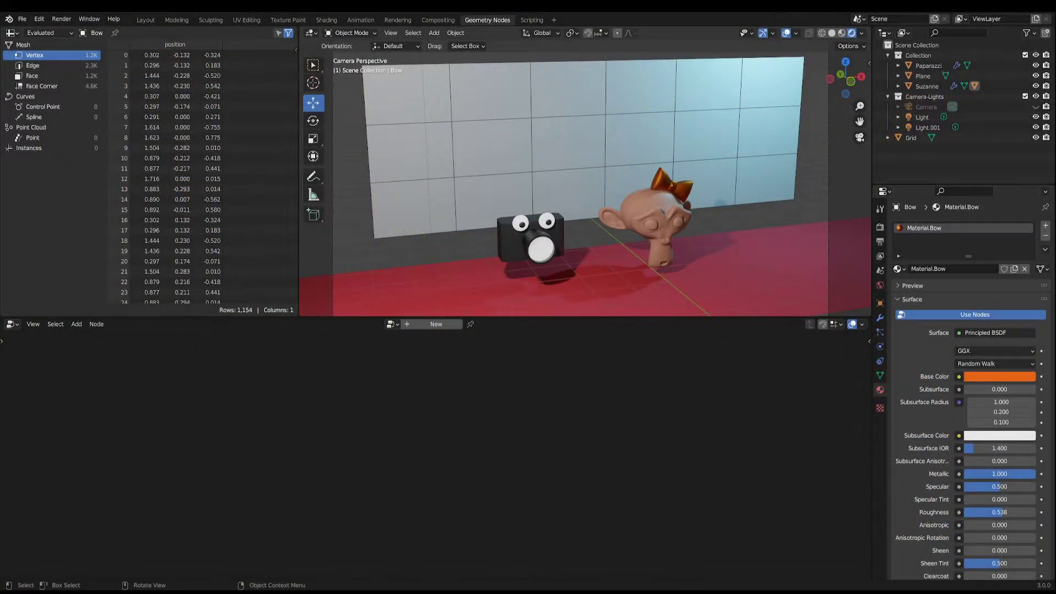
Step: Select the Paparazzi camera, then Suzanne, then reselect the Paparazzi camera in the viewport
click(553, 227)
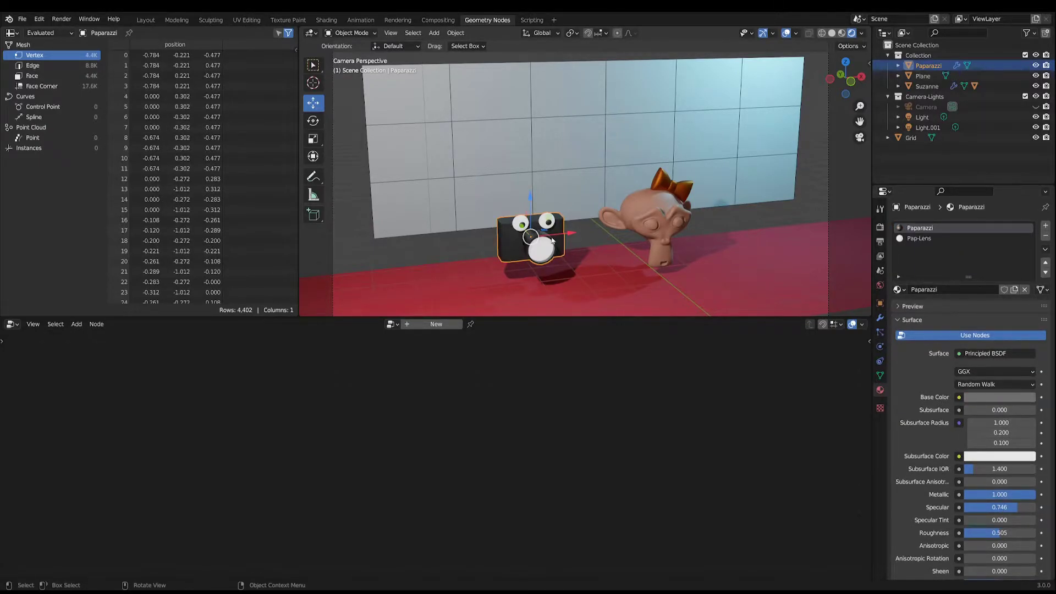
click(665, 222)
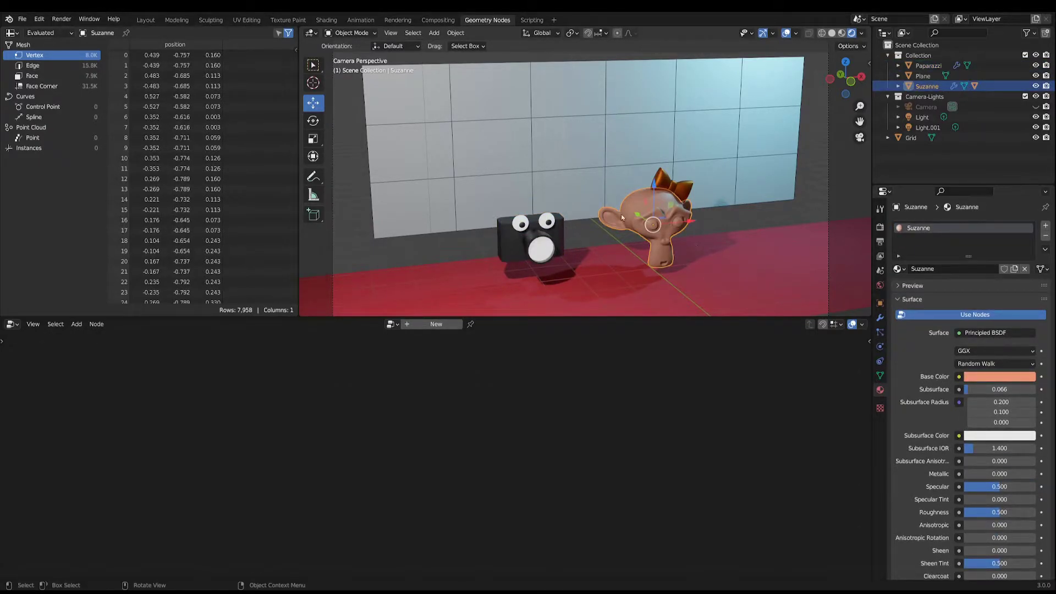
click(566, 259)
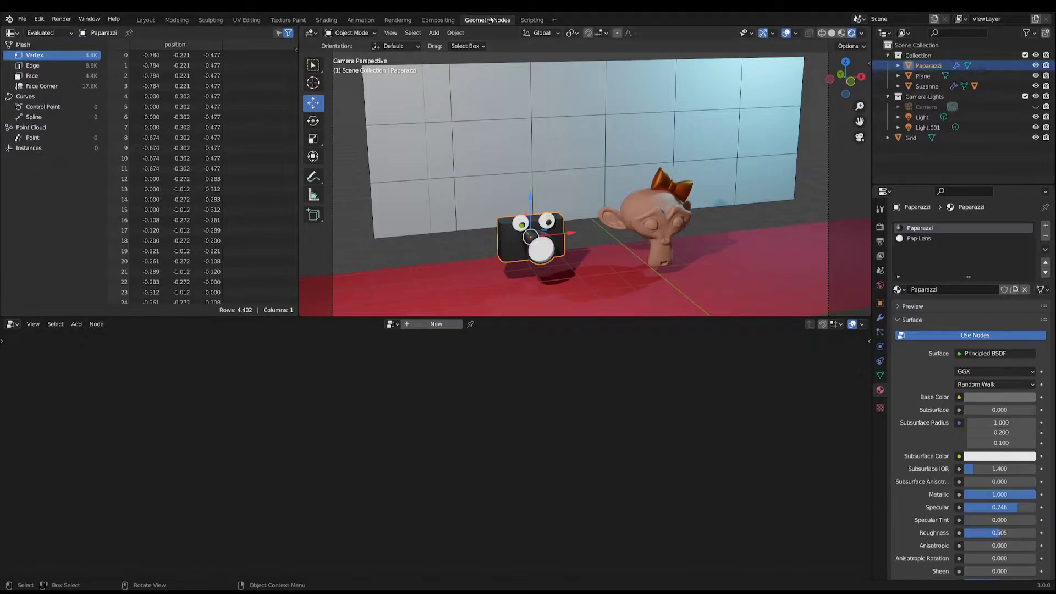
Step: Create a new Geometry Nodes tree for Paparazzi and insert a Transform node between Group Input and Output
click(434, 324)
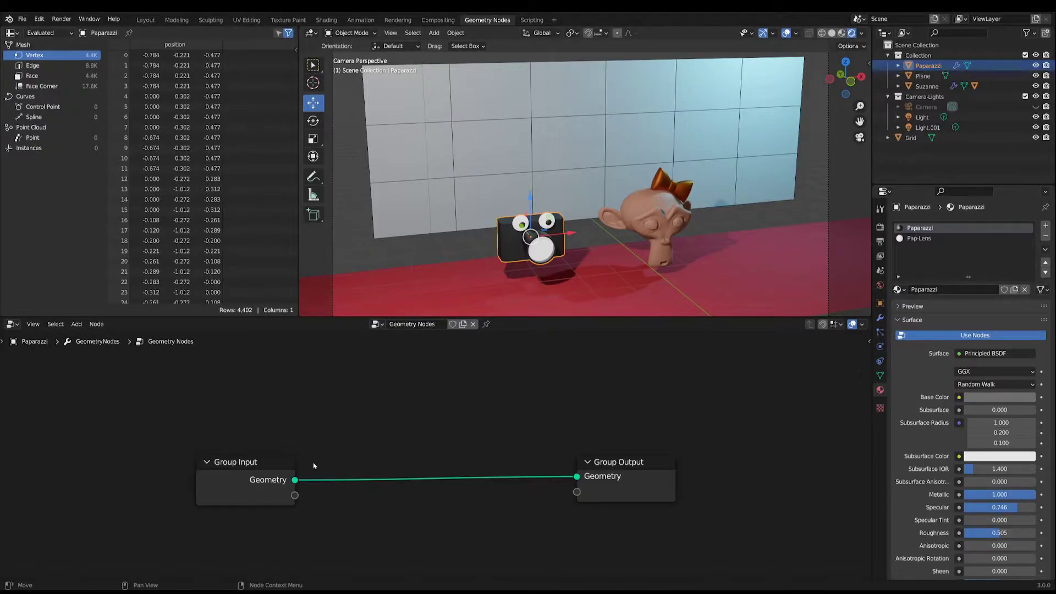
click(77, 324)
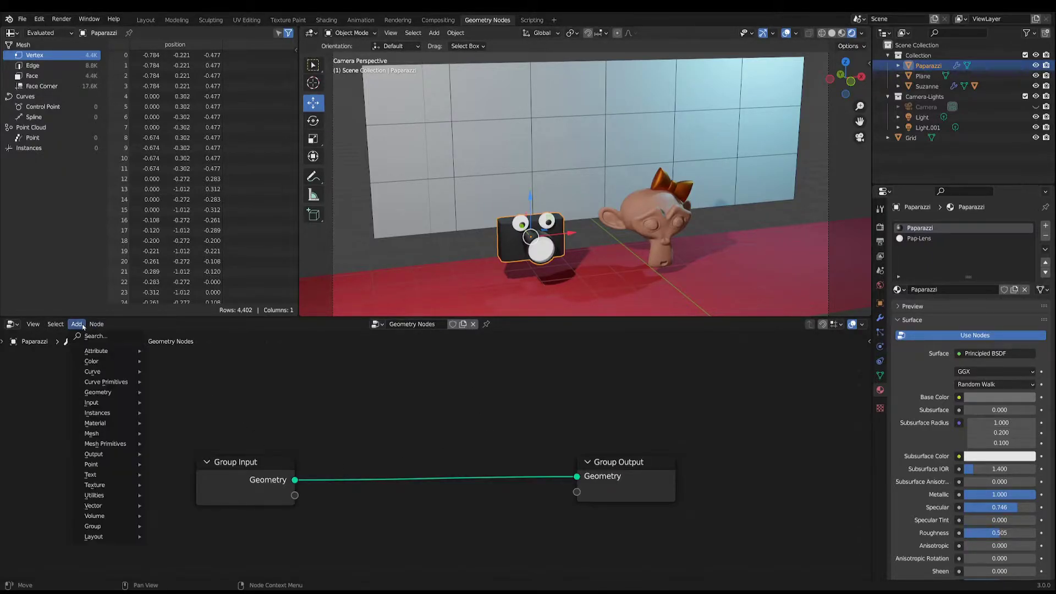
mouse_move(106, 439)
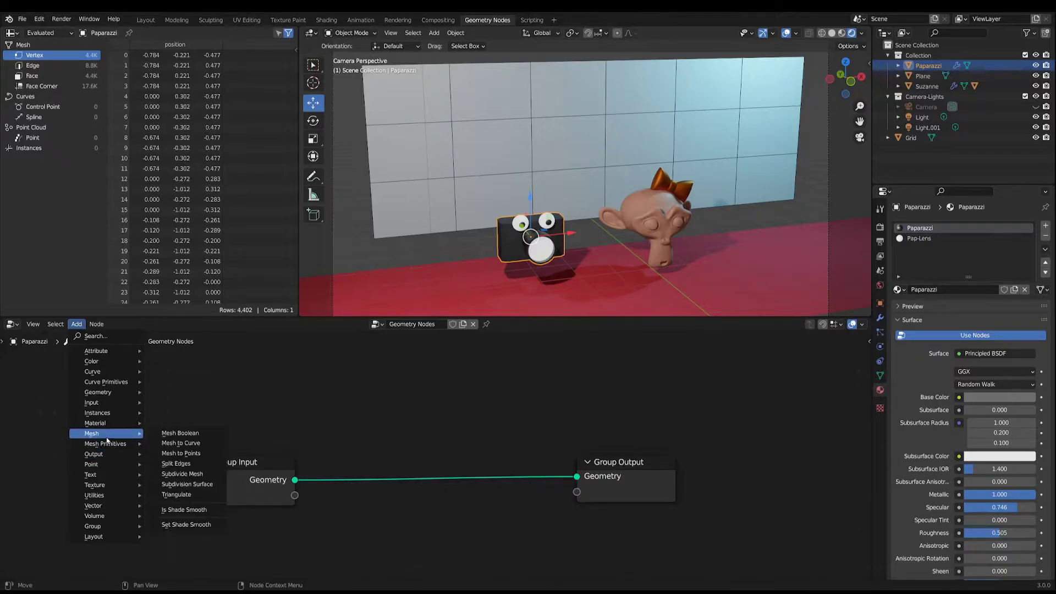
mouse_move(104, 392)
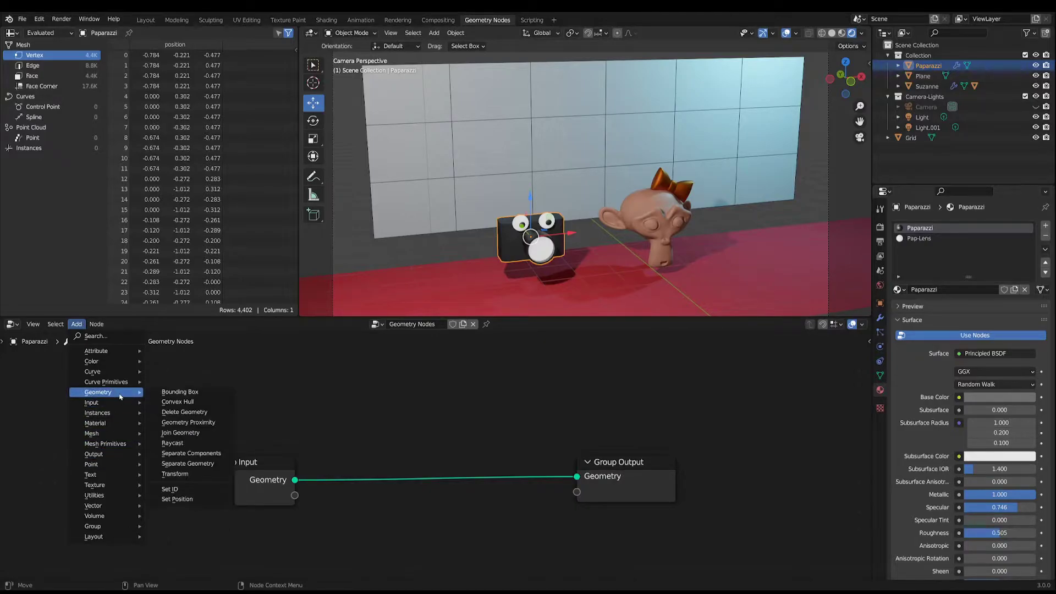
click(180, 476)
click(430, 430)
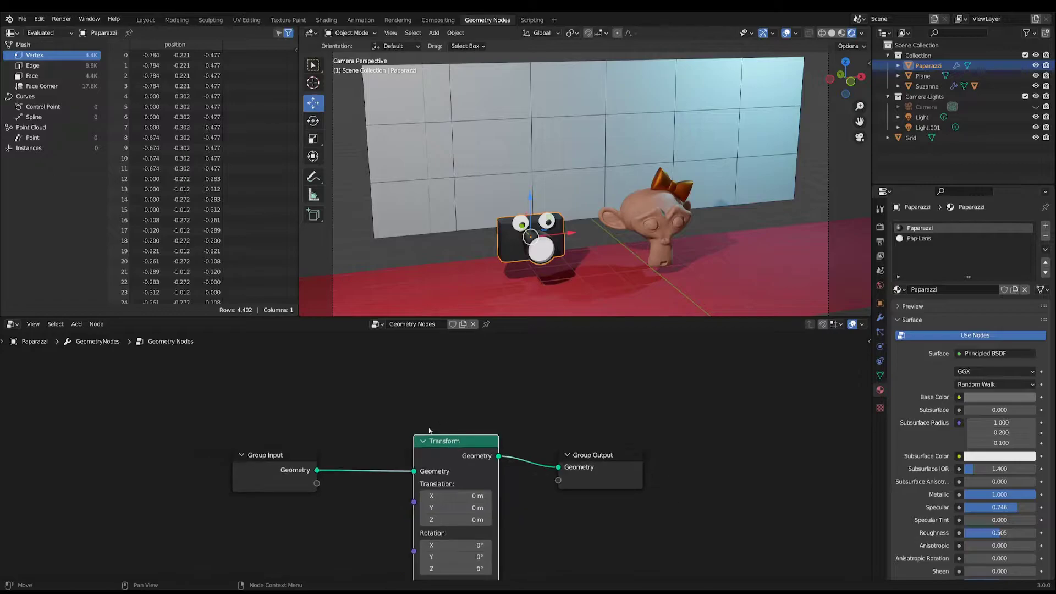
middle_drag(430, 431, 386, 357)
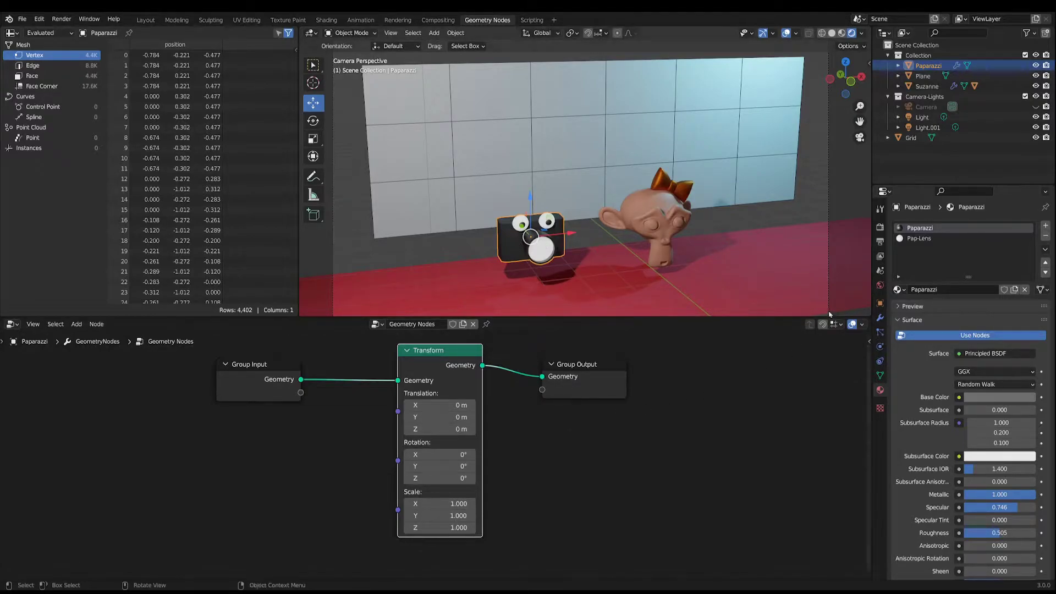
Step: Drag Suzanne from the Outliner into the tree as an Object Info node set to Relative
drag(927, 86, 265, 447)
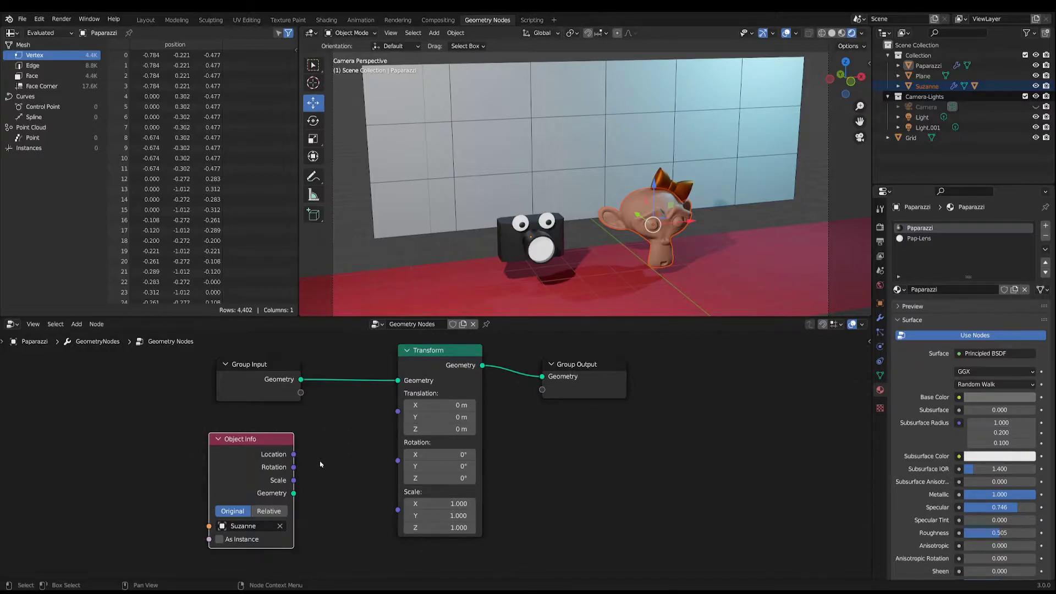
click(269, 511)
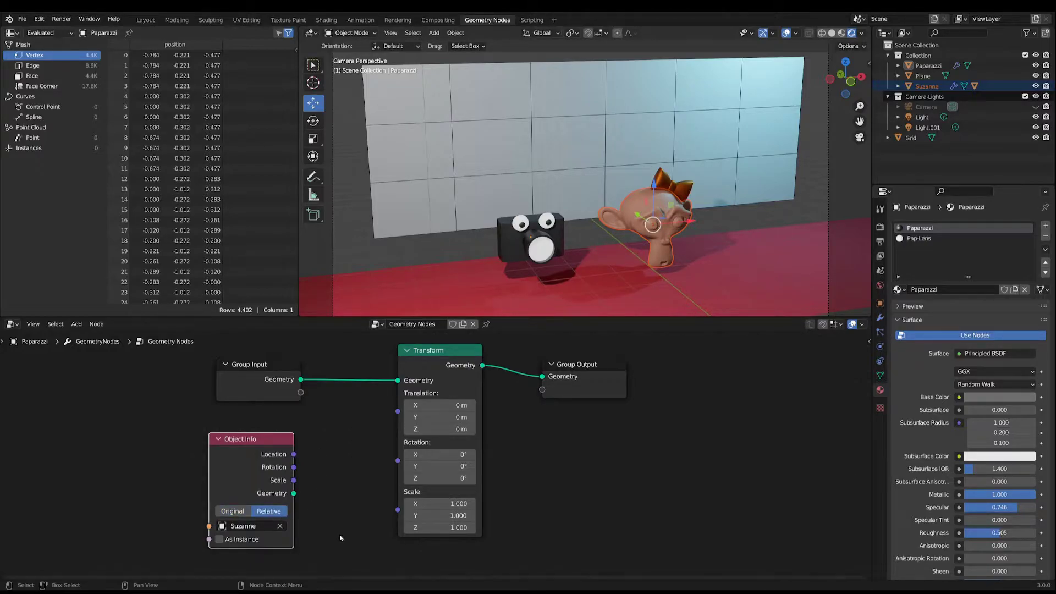
drag(237, 440, 177, 433)
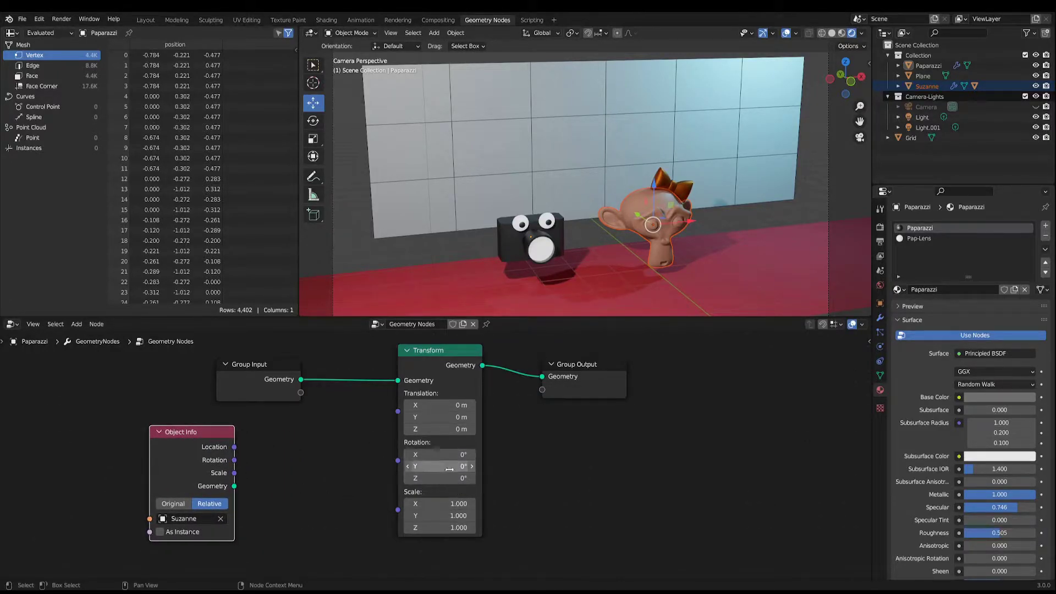
drag(204, 434, 203, 436)
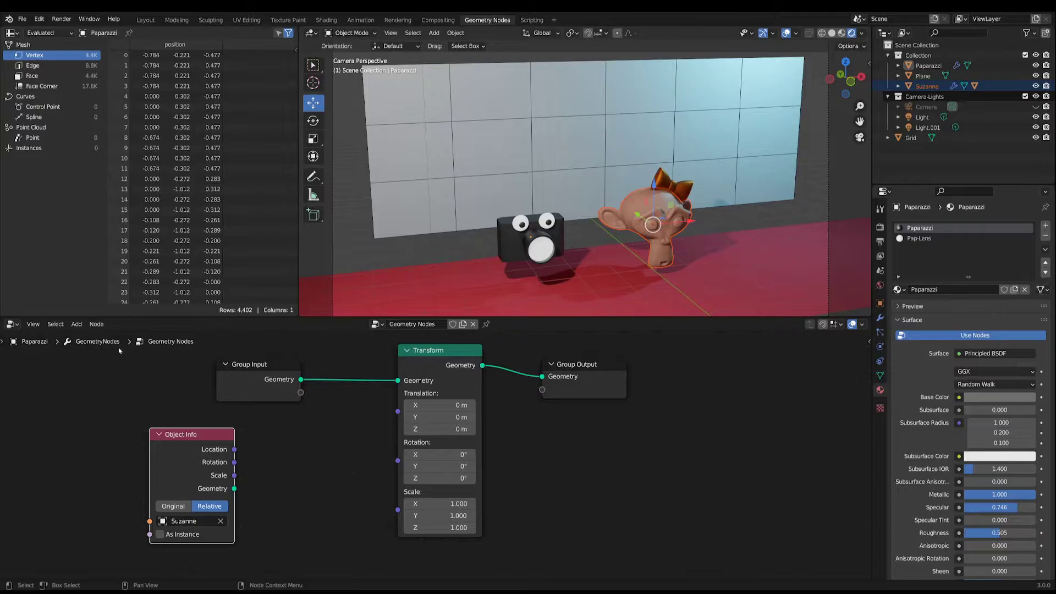
Step: Add an Align Euler to Vector node and connect Suzanne's Location to its Vector input
click(76, 324)
mouse_move(119, 391)
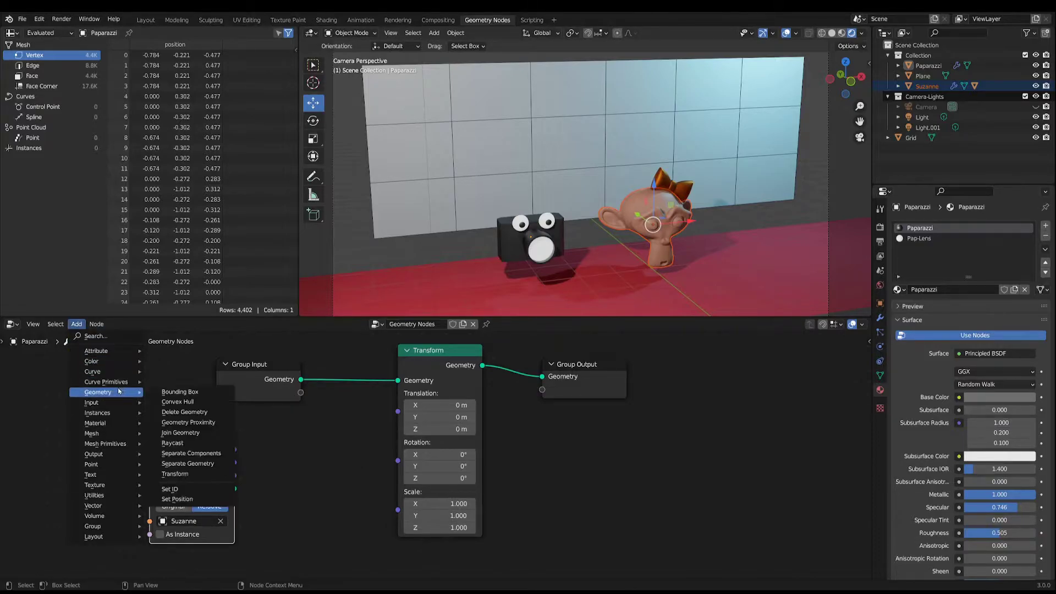
mouse_move(108, 497)
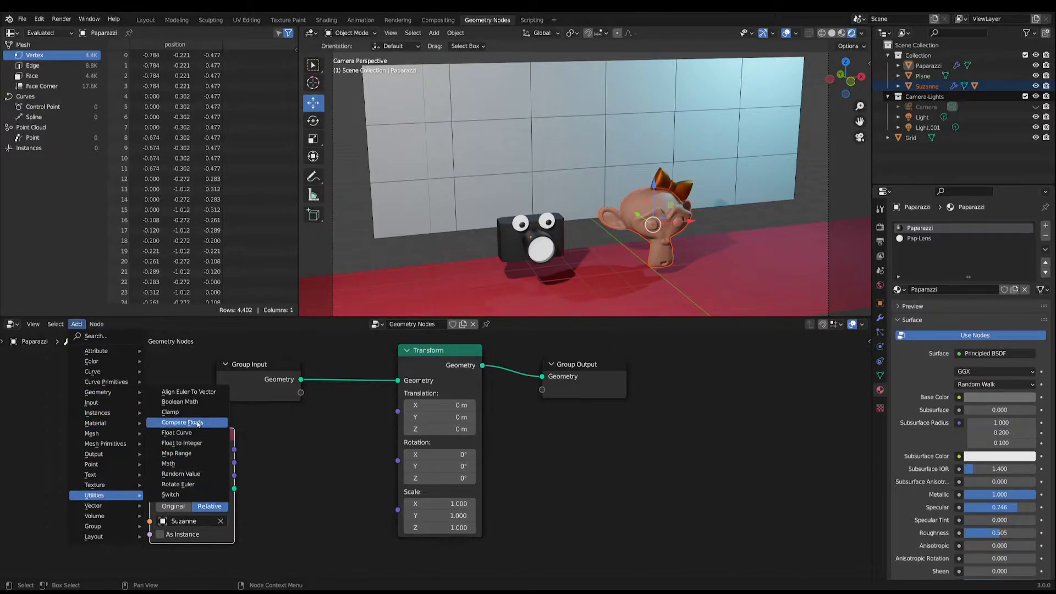
click(187, 391)
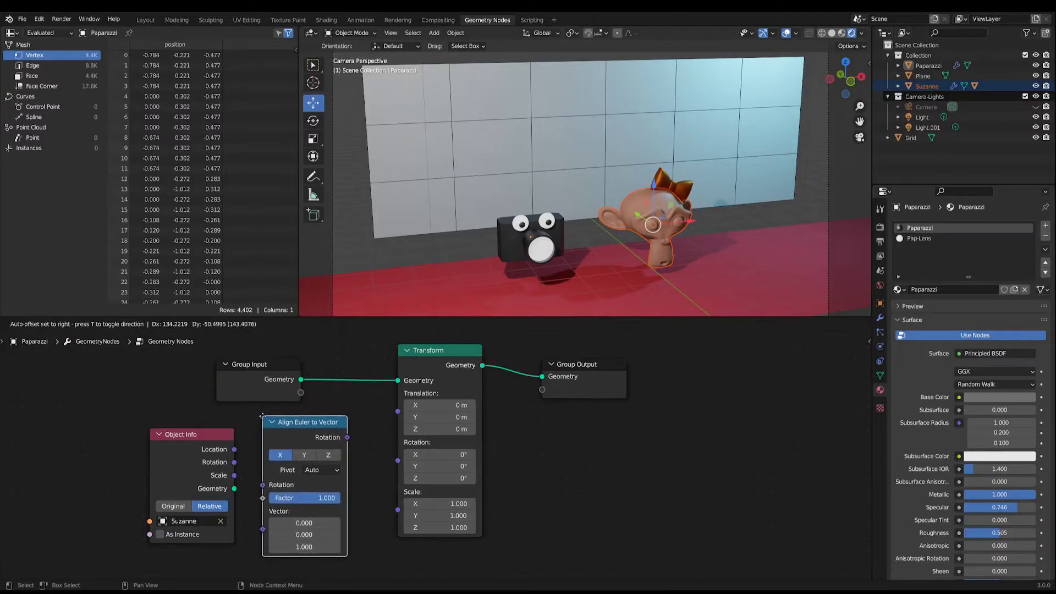
click(263, 416)
drag(211, 443, 260, 533)
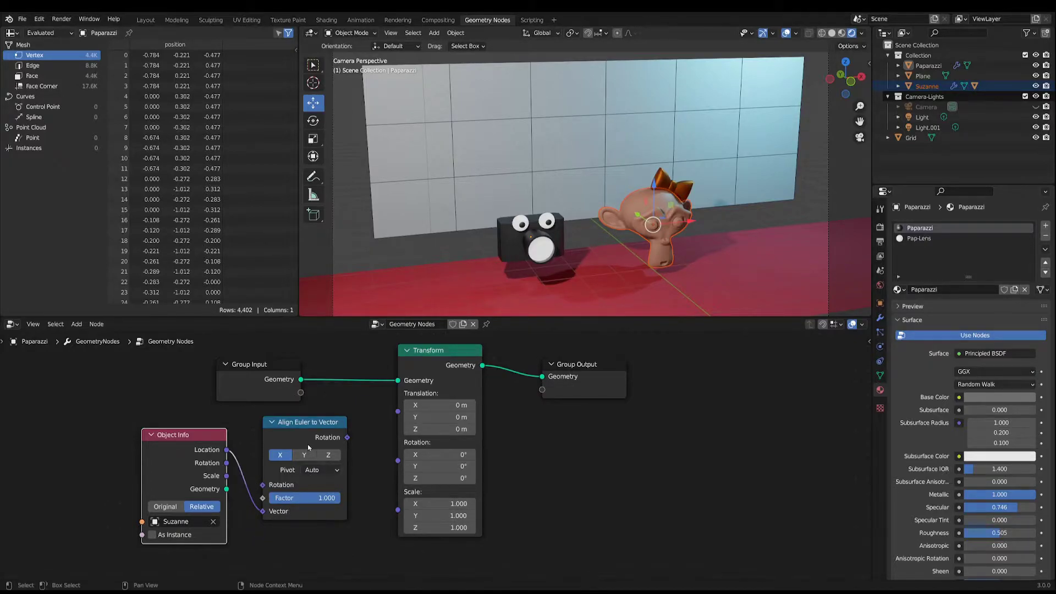
drag(313, 425, 308, 423)
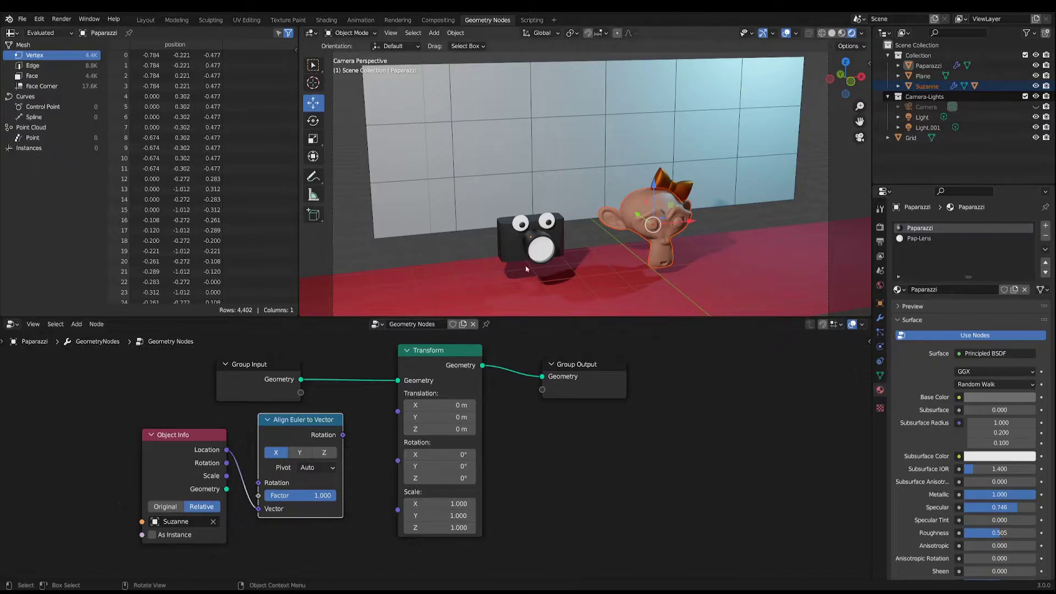
Step: Select the Paparazzi camera, adjust the view, and spread out the Object Info and Align Euler nodes
click(516, 244)
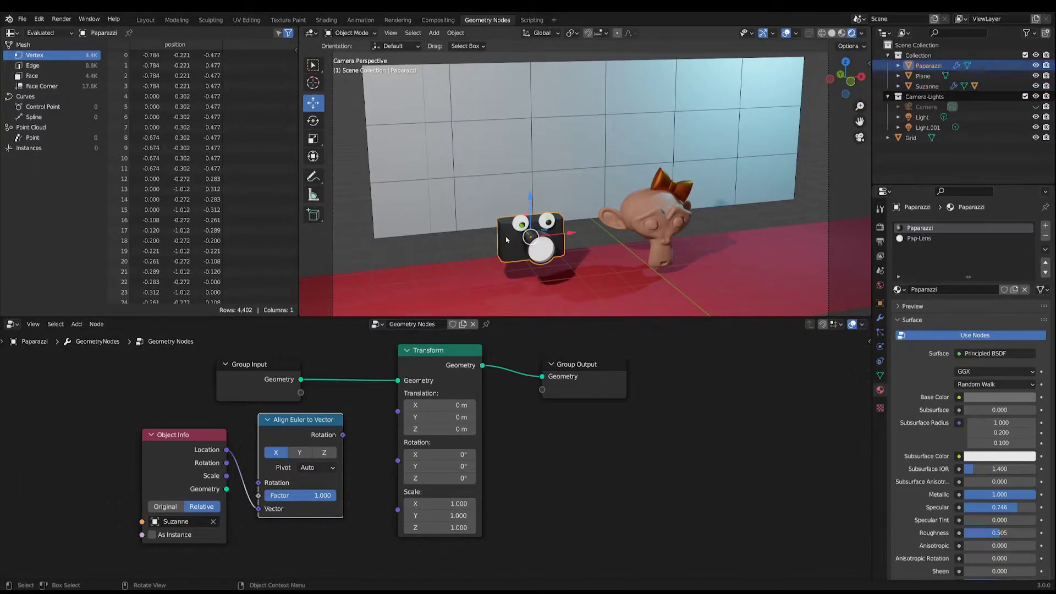
middle_drag(483, 238, 520, 241)
scroll(521, 241, up, 3)
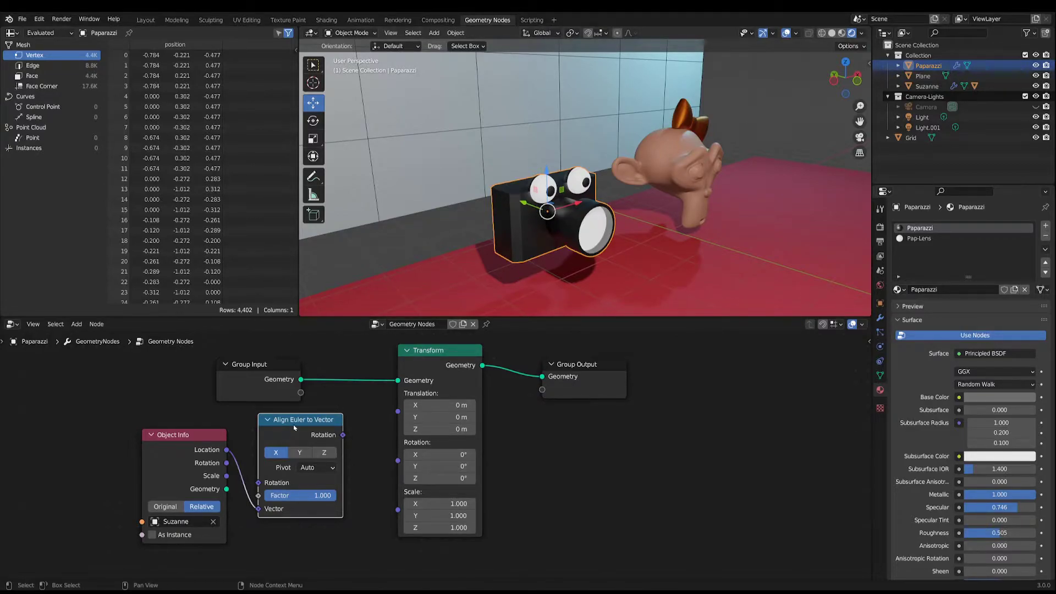
drag(294, 428, 291, 446)
drag(214, 437, 177, 440)
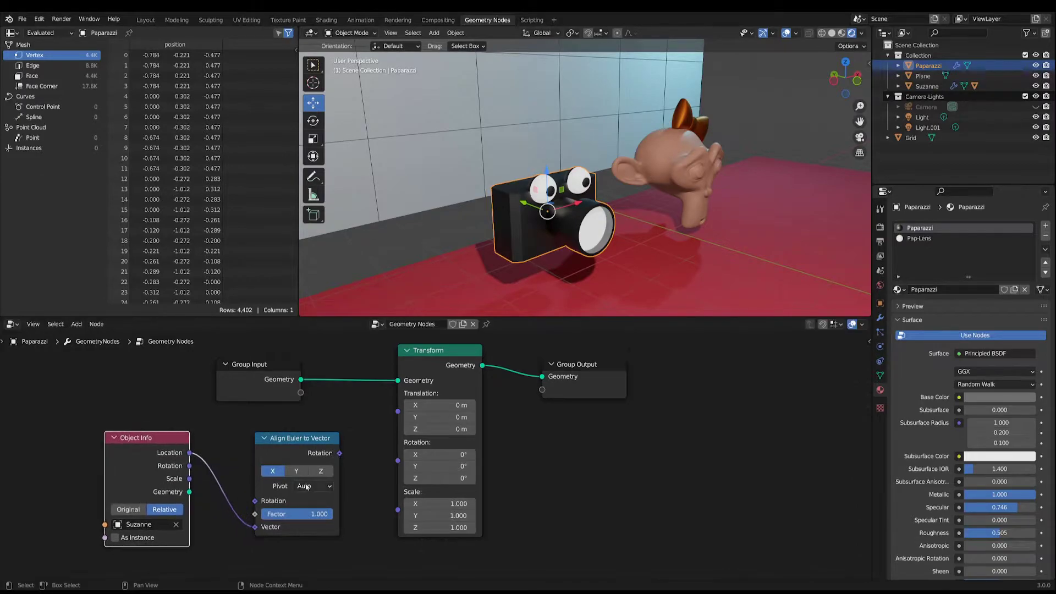
Step: Set the align axis to Y and link its Rotation output to the Transform's Rotation
click(298, 471)
drag(315, 436, 286, 434)
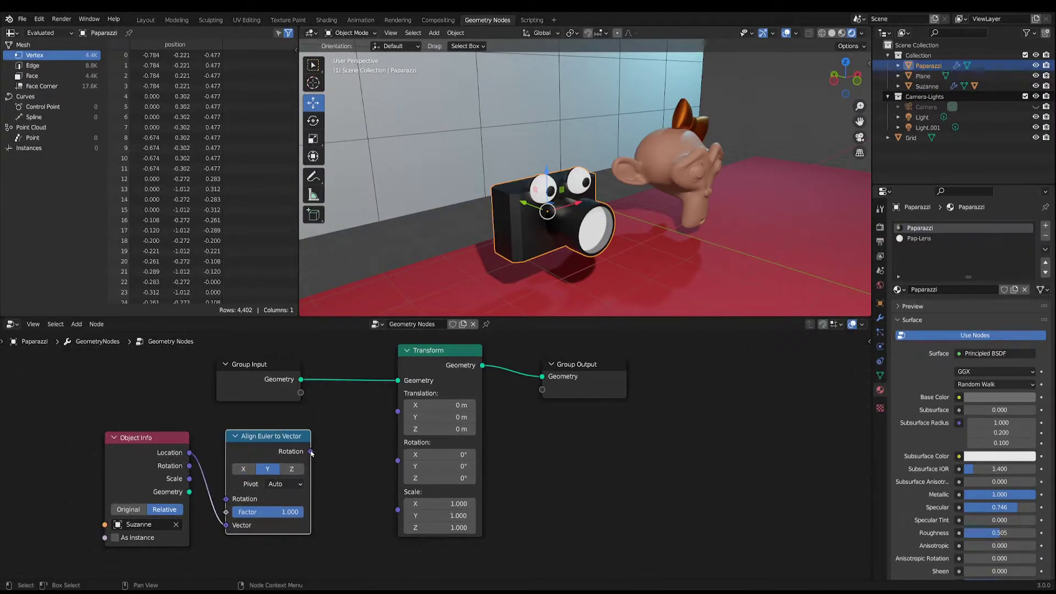
mouse_move(311, 453)
drag(310, 452, 396, 465)
middle_drag(685, 263, 630, 250)
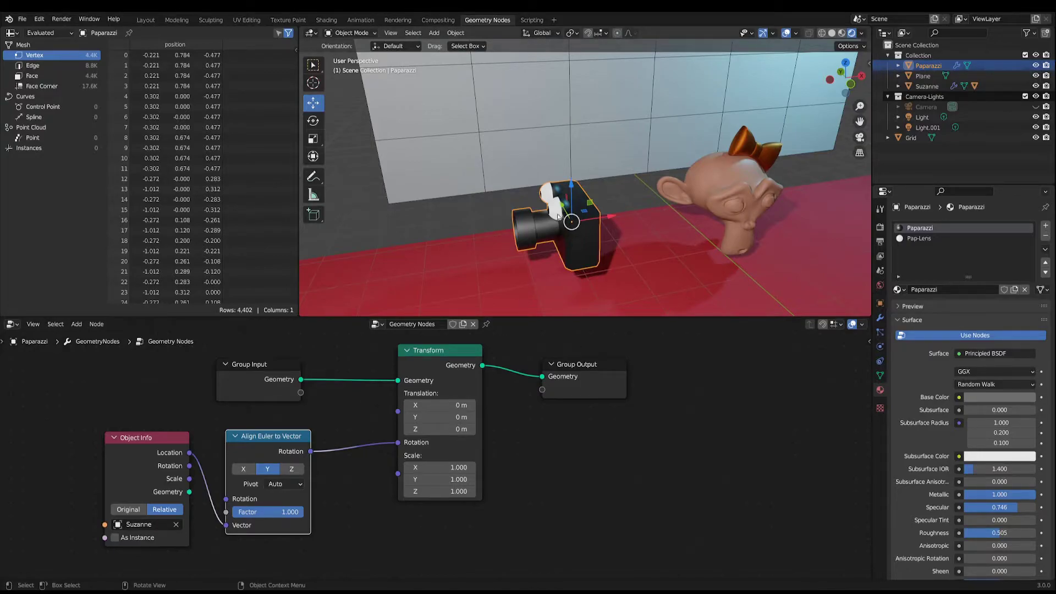
drag(177, 440, 144, 440)
drag(267, 435, 324, 437)
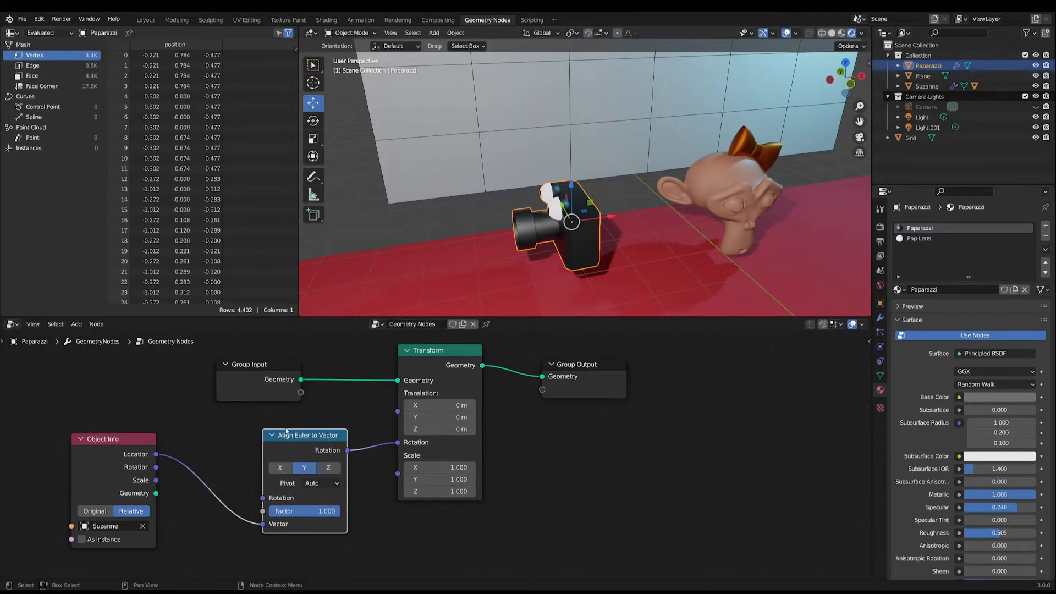
Step: Insert a Vector Math node between Suzanne's Location and the Align Euler to Vector node
click(77, 324)
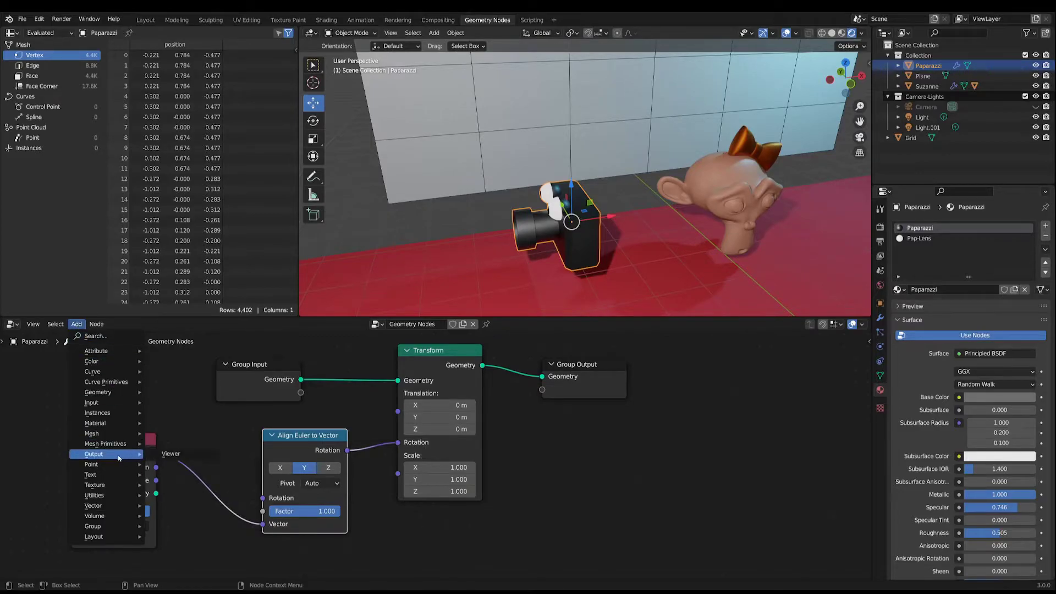
mouse_move(114, 511)
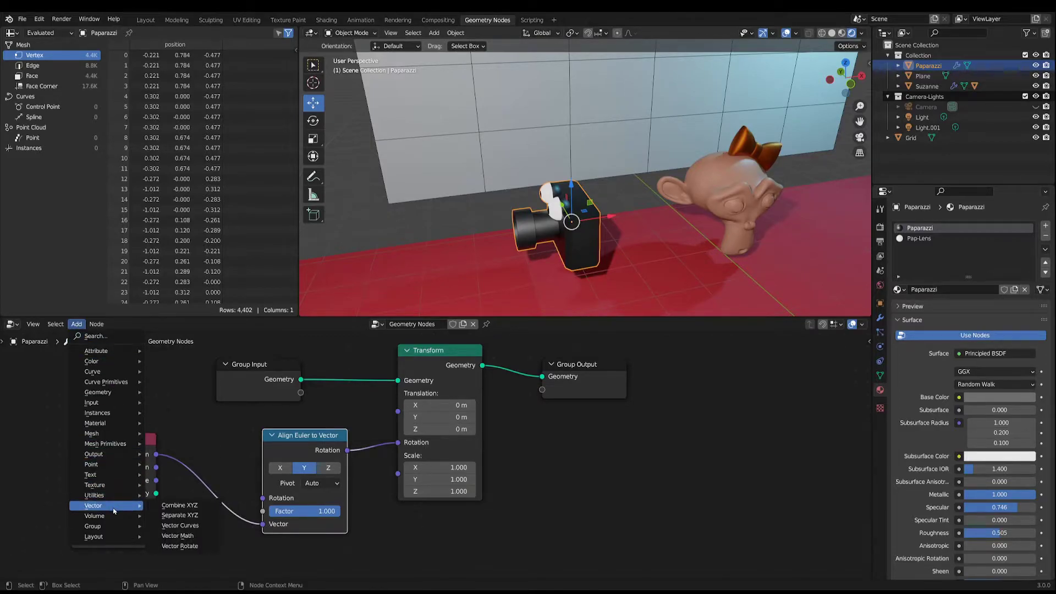
click(177, 535)
click(170, 451)
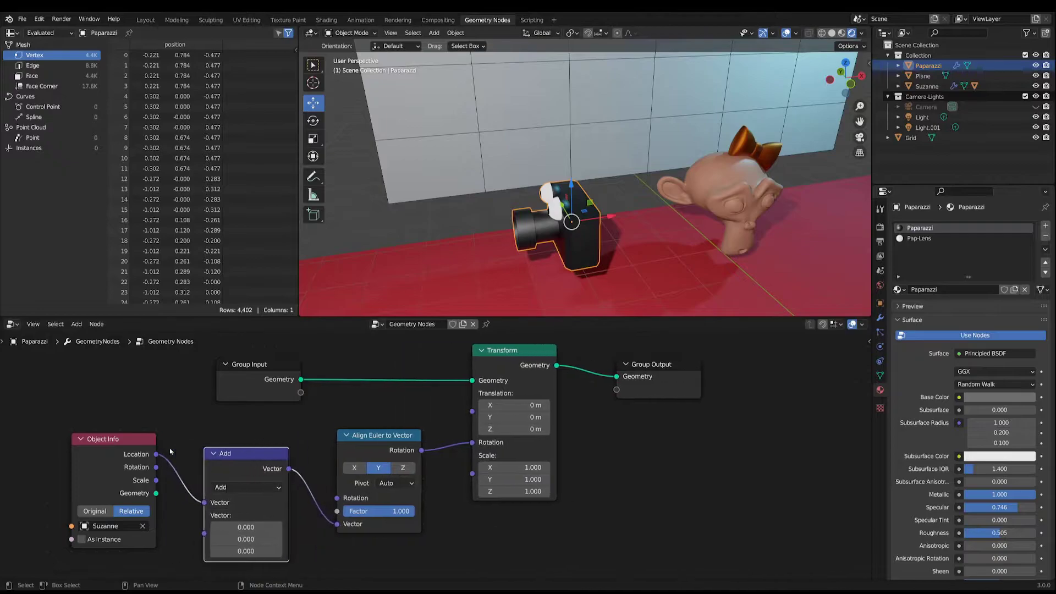
drag(259, 454, 263, 435)
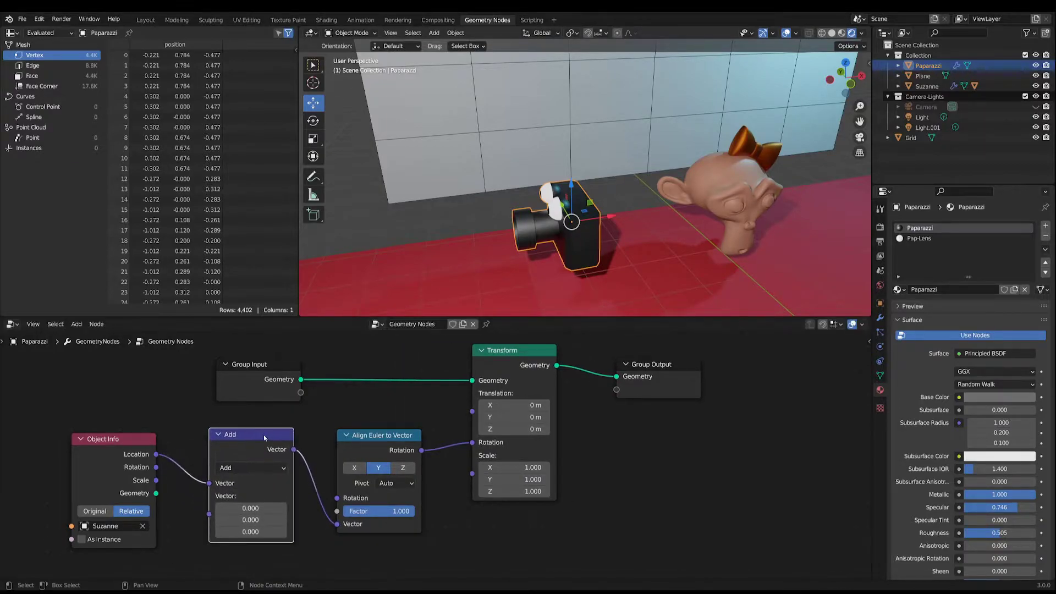
Step: Switch the Vector Math operation to Scale with factor -1 and check the camera faces Suzanne
click(283, 468)
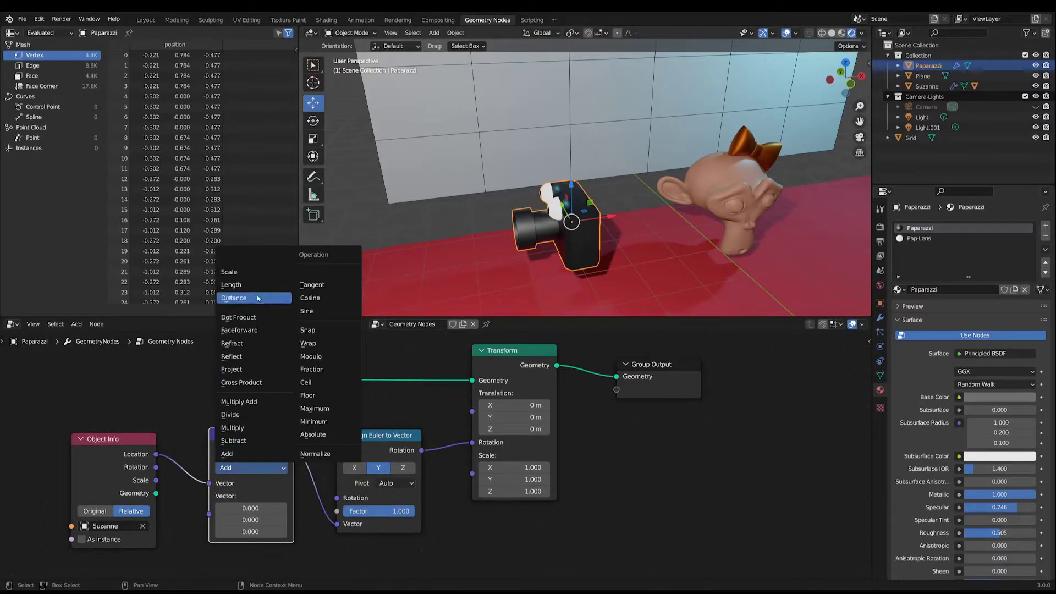
click(256, 274)
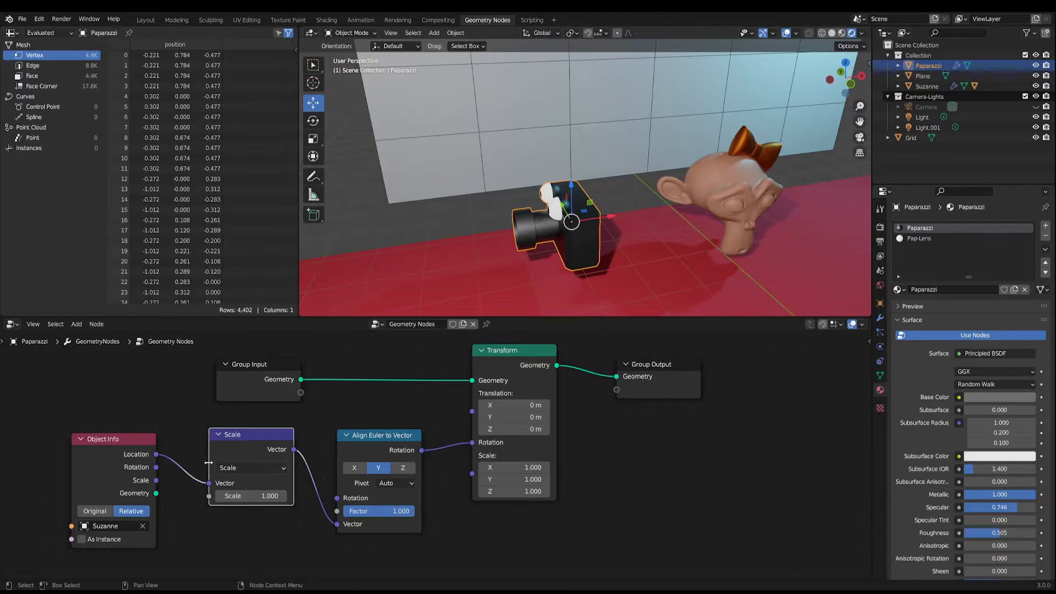
click(253, 496)
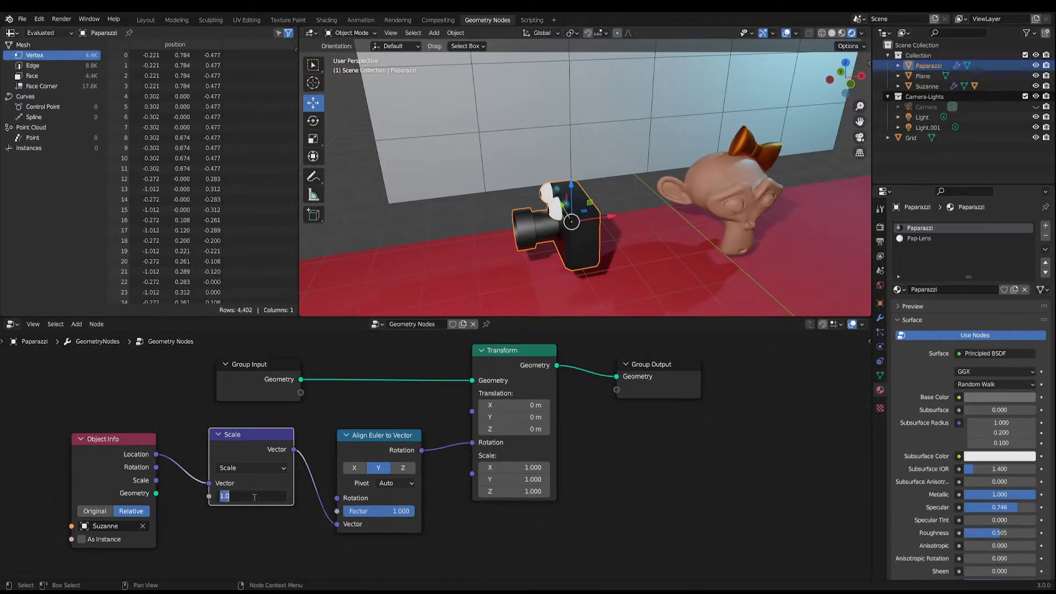
text(-1)
key(Return)
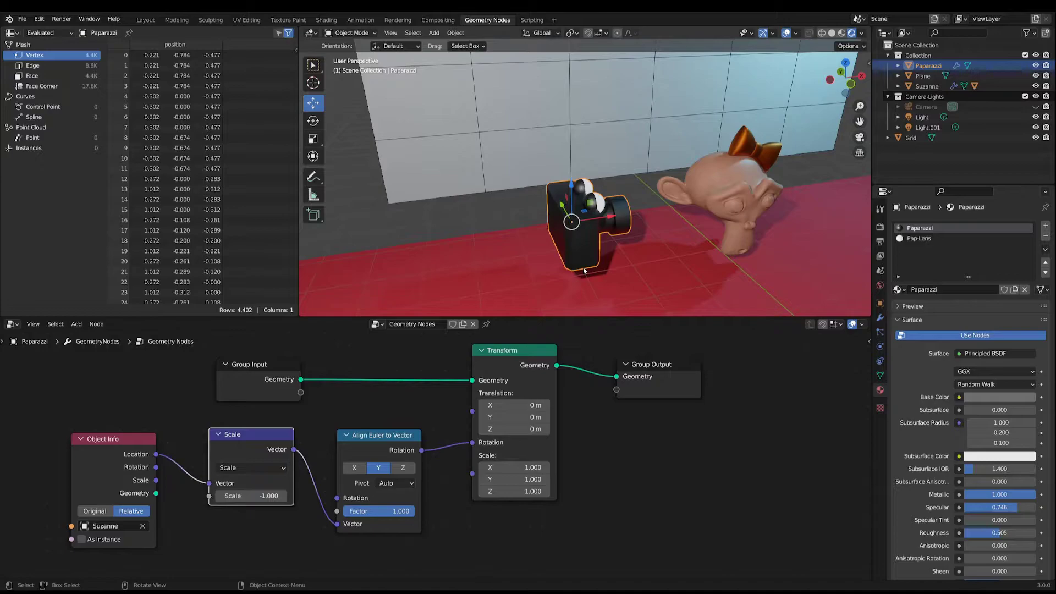
middle_drag(584, 272, 651, 317)
scroll(650, 316, down, 3)
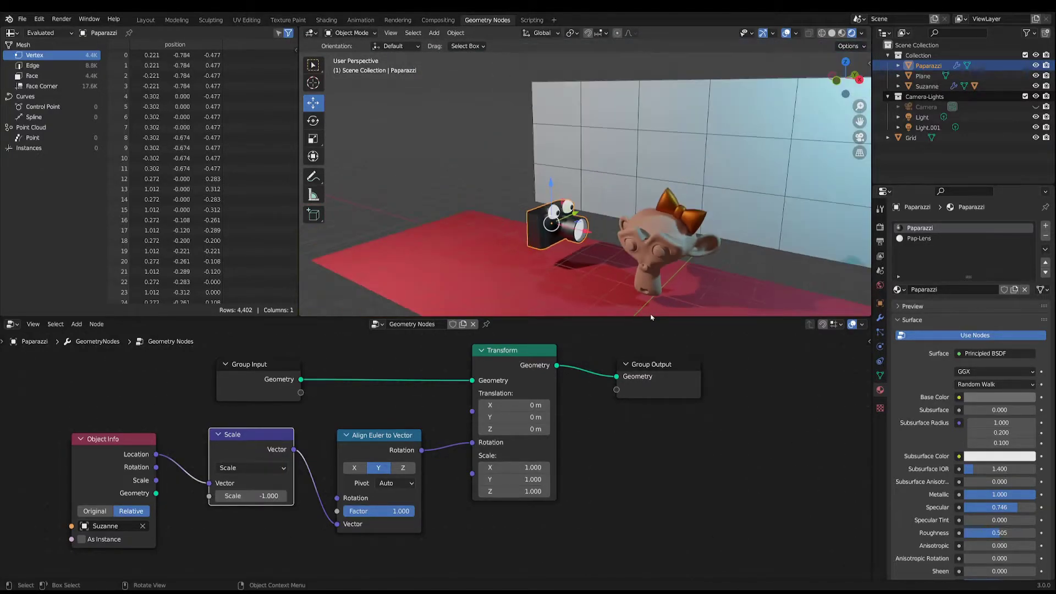
Step: Move Suzanne up and along the floor to test the rotation, then reselect the Paparazzi camera
click(658, 250)
scroll(692, 261, down, 2)
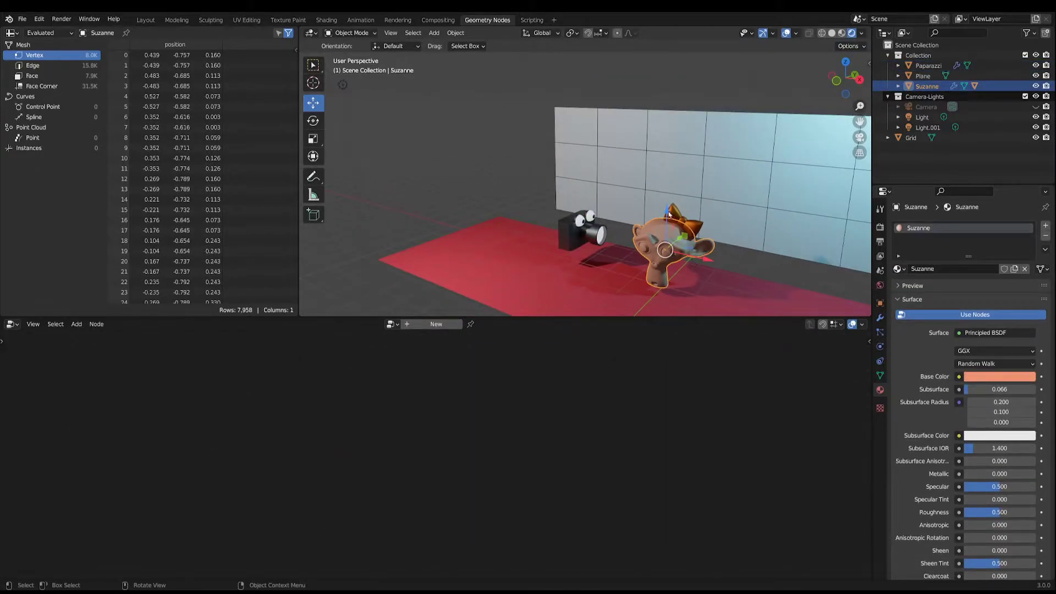
mouse_move(669, 214)
mouse_down()
mouse_move(668, 98)
mouse_move(667, 229)
mouse_up()
middle_drag(667, 229, 644, 255)
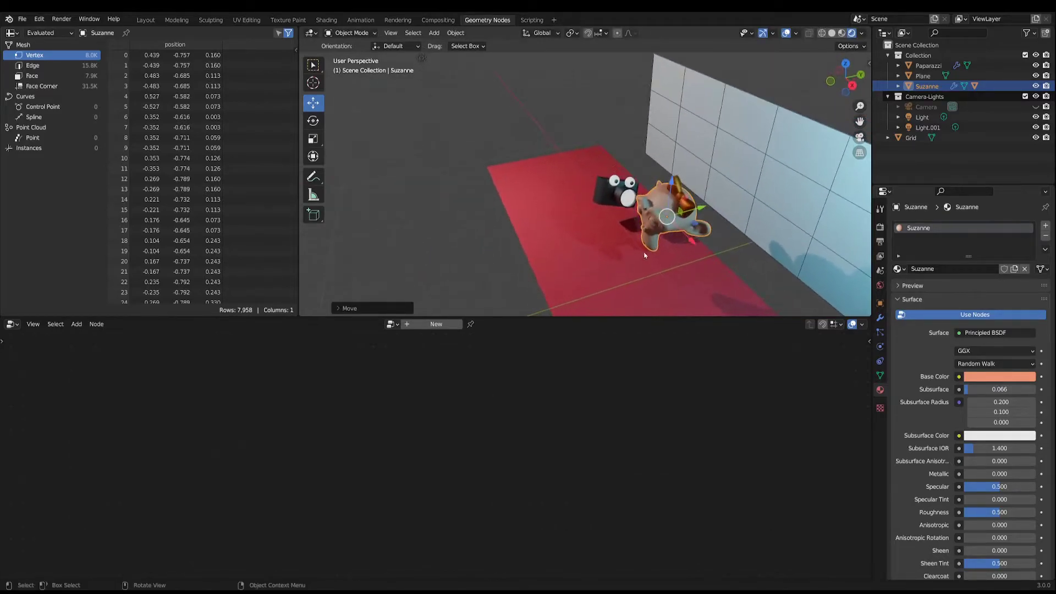
drag(702, 209, 671, 240)
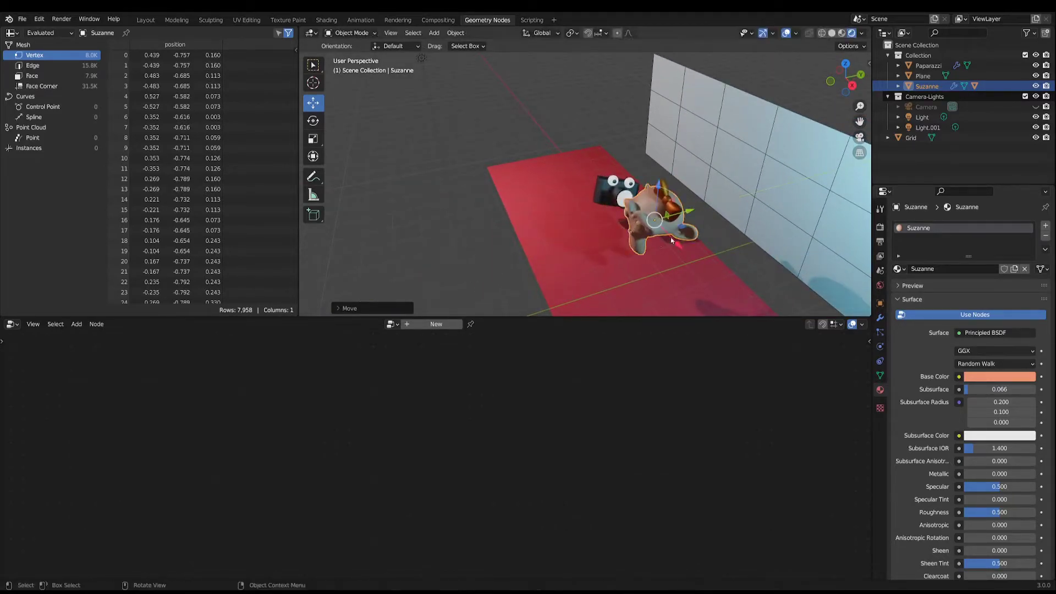
mouse_move(670, 240)
middle_down()
mouse_move(657, 266)
mouse_move(667, 247)
mouse_move(654, 236)
middle_up()
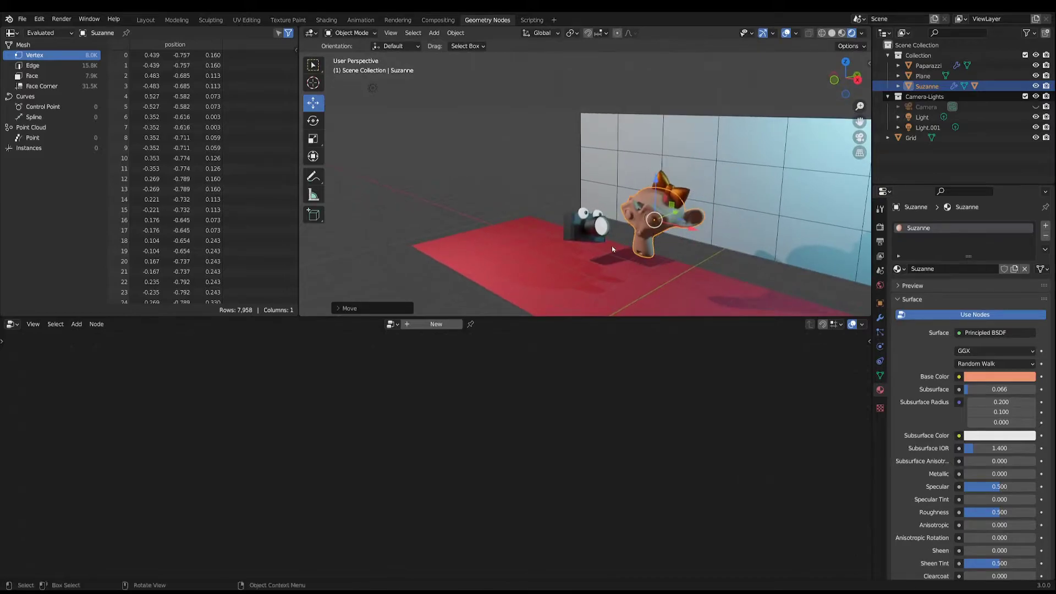
scroll(612, 249, up, 2)
click(567, 201)
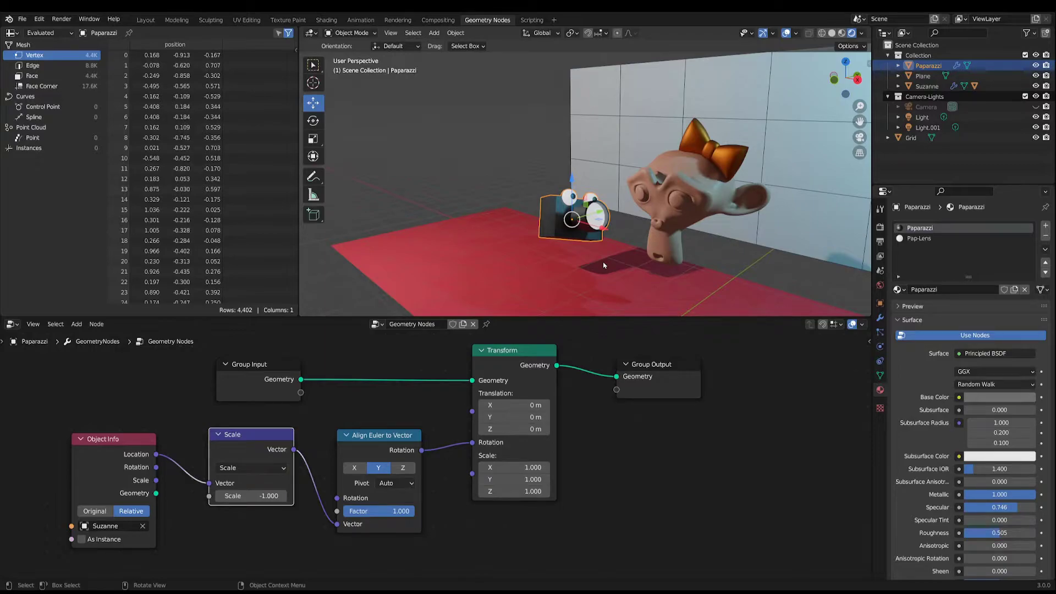
Step: Spread out the Object Info, Scale, Align, Transform and Group Output nodes to make room
scroll(603, 265, down, 1)
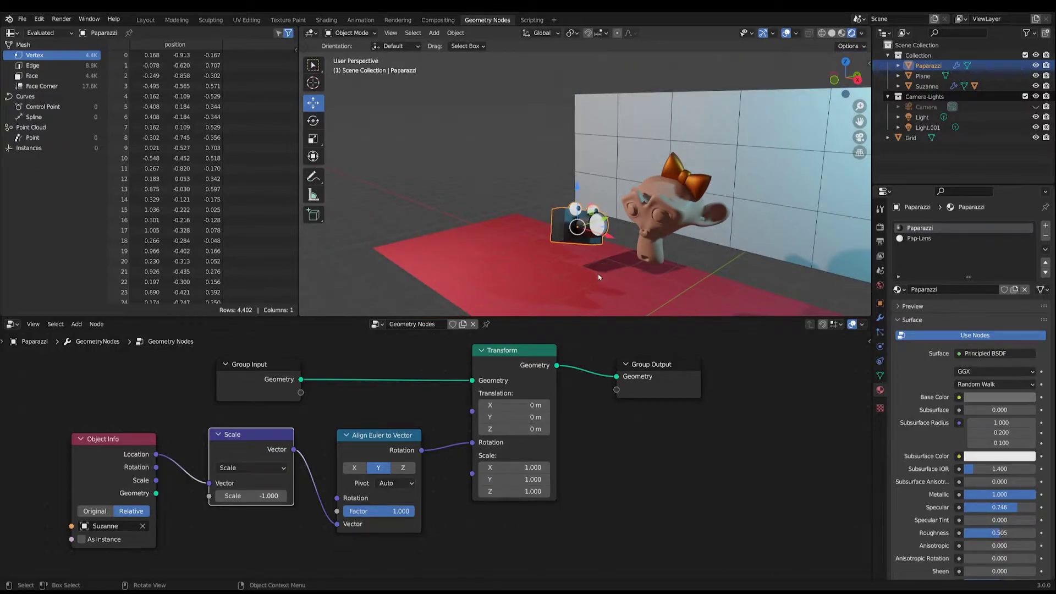
drag(131, 440, 91, 424)
drag(250, 437, 196, 438)
drag(387, 436, 319, 436)
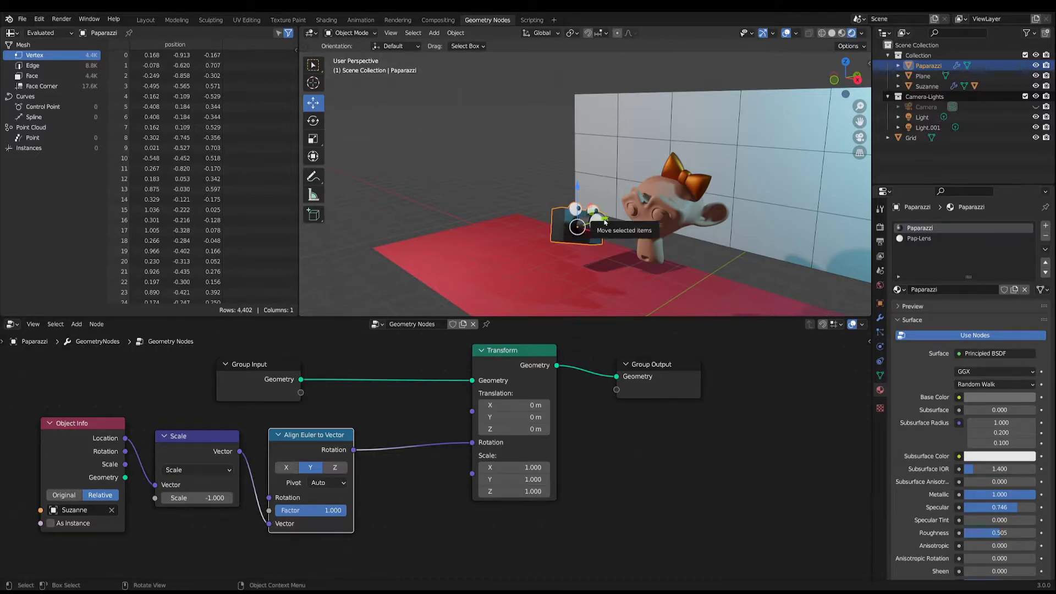
drag(529, 350, 569, 352)
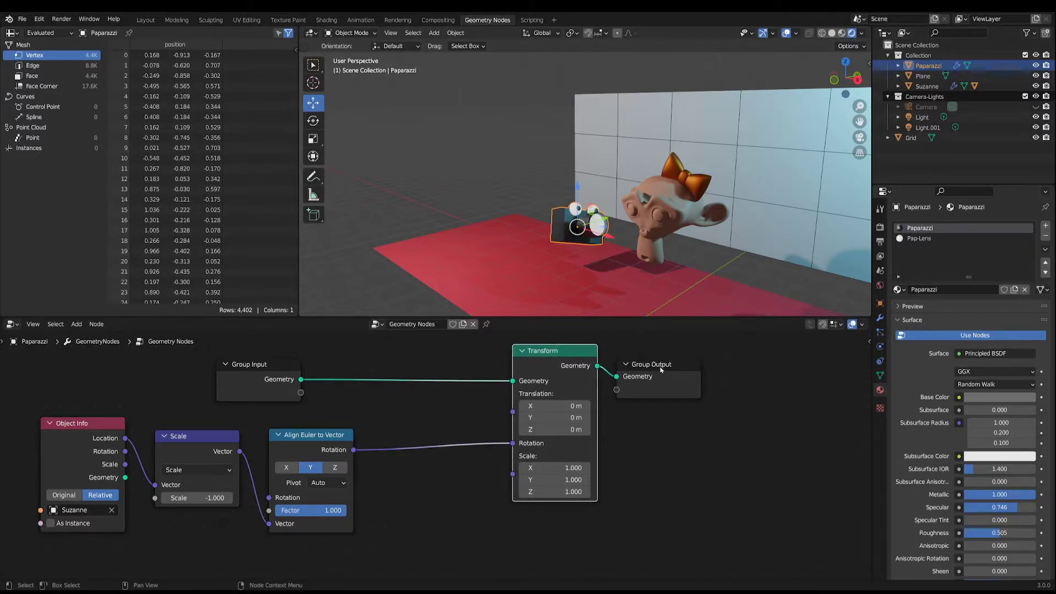
drag(660, 364, 686, 362)
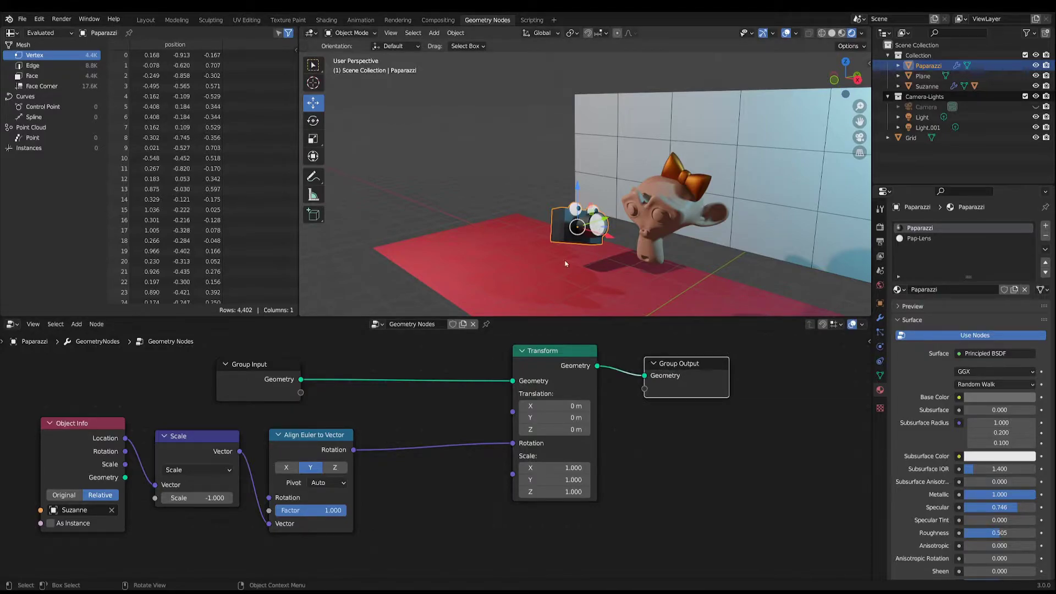
drag(565, 354, 576, 353)
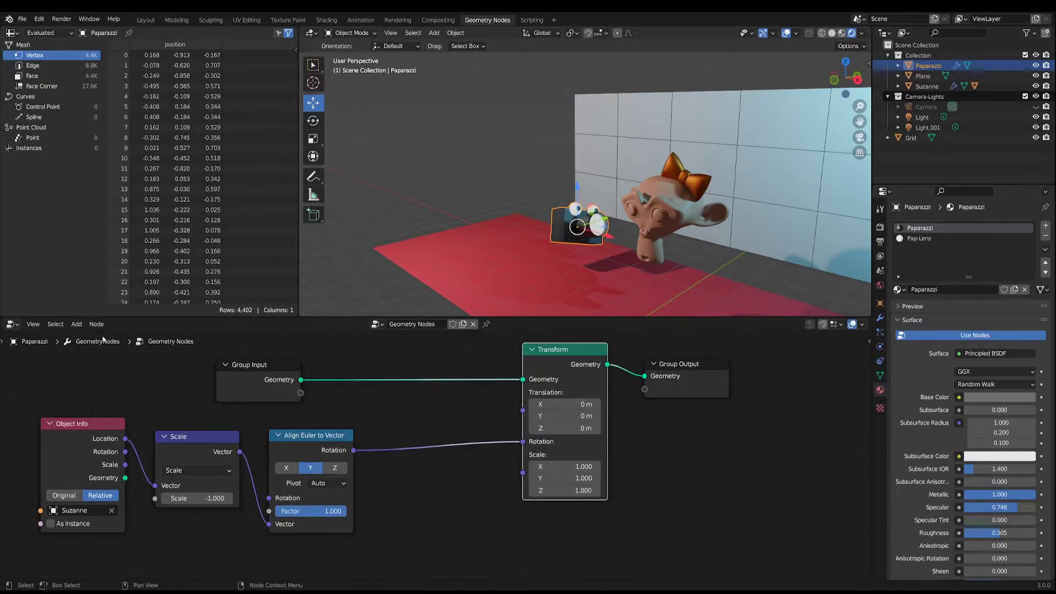
Step: Add a Separate XYZ node fed by the aligned rotation, disconnecting that rotation from Transform
click(77, 324)
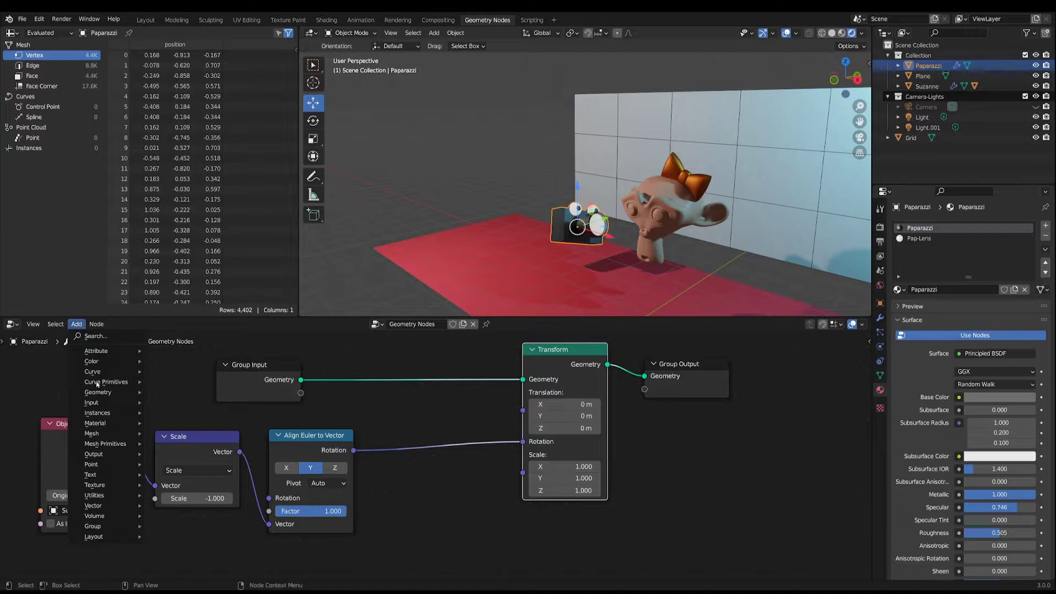
mouse_move(114, 511)
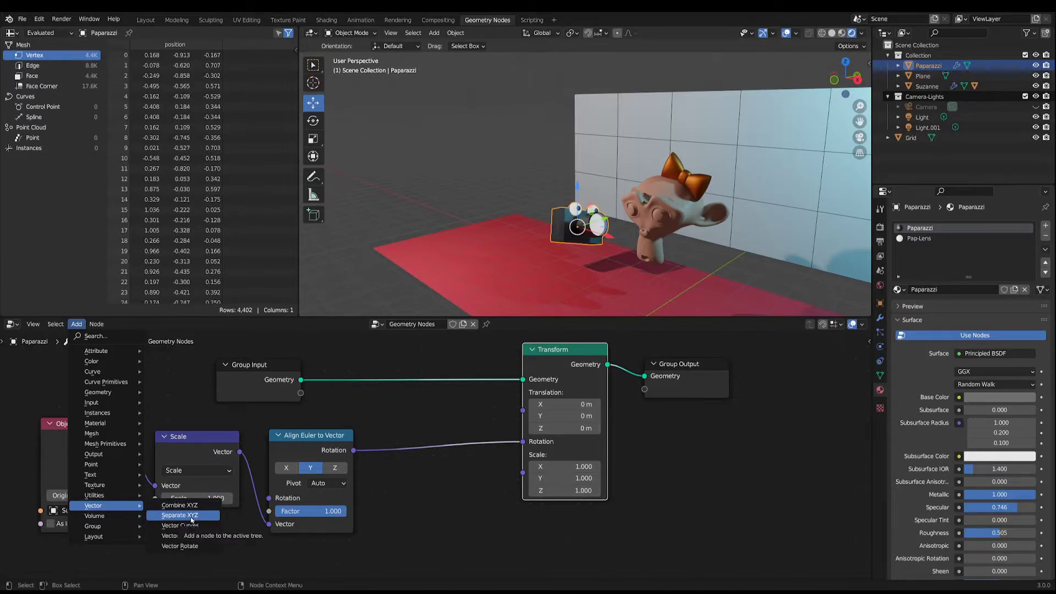
click(192, 519)
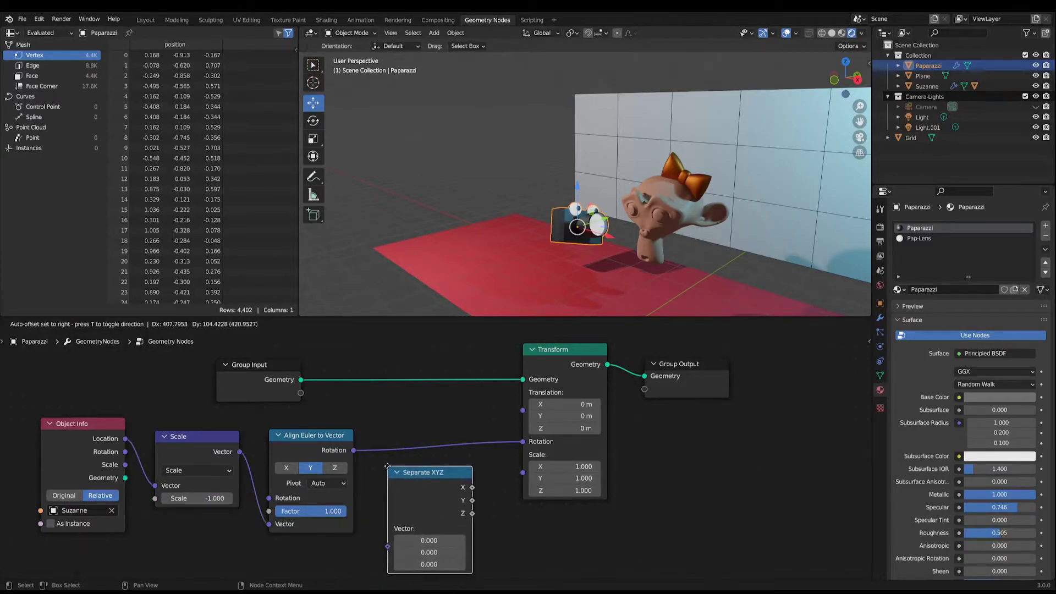
click(393, 468)
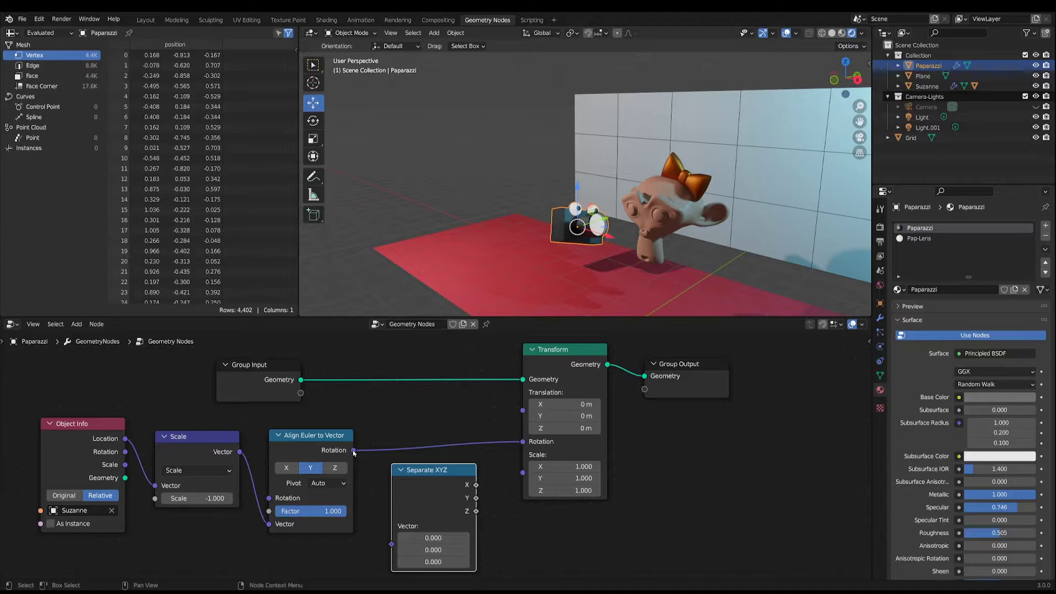
drag(354, 451, 391, 526)
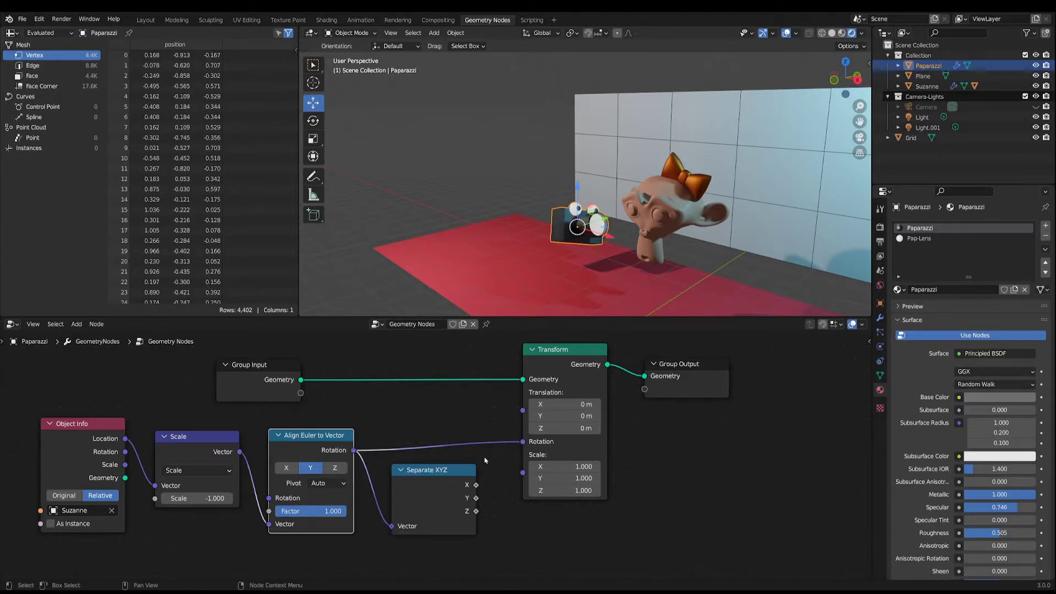
drag(522, 441, 494, 445)
drag(451, 473, 450, 432)
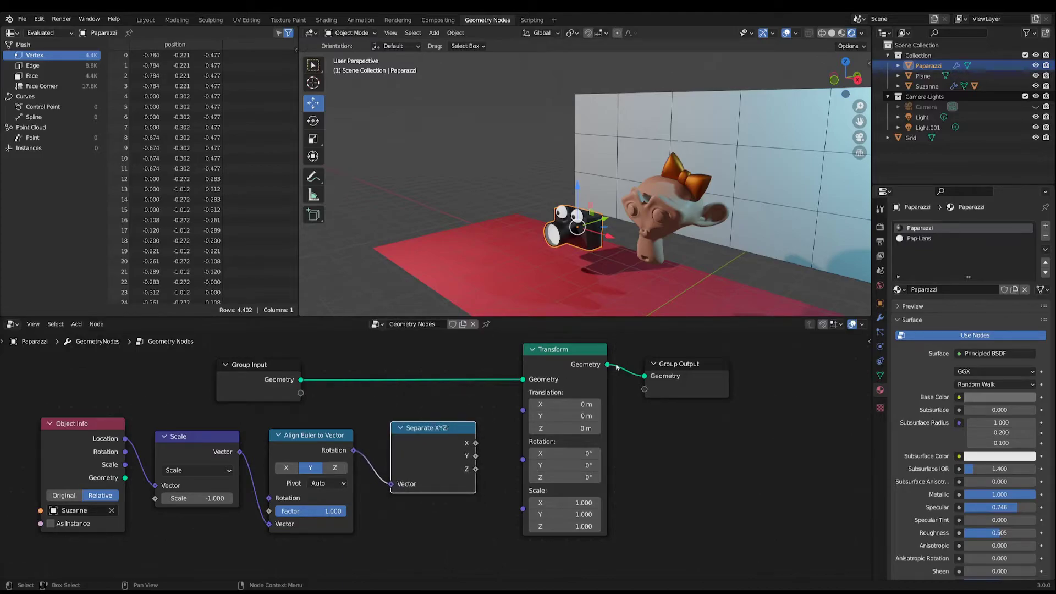
drag(592, 346, 676, 348)
drag(435, 428, 425, 433)
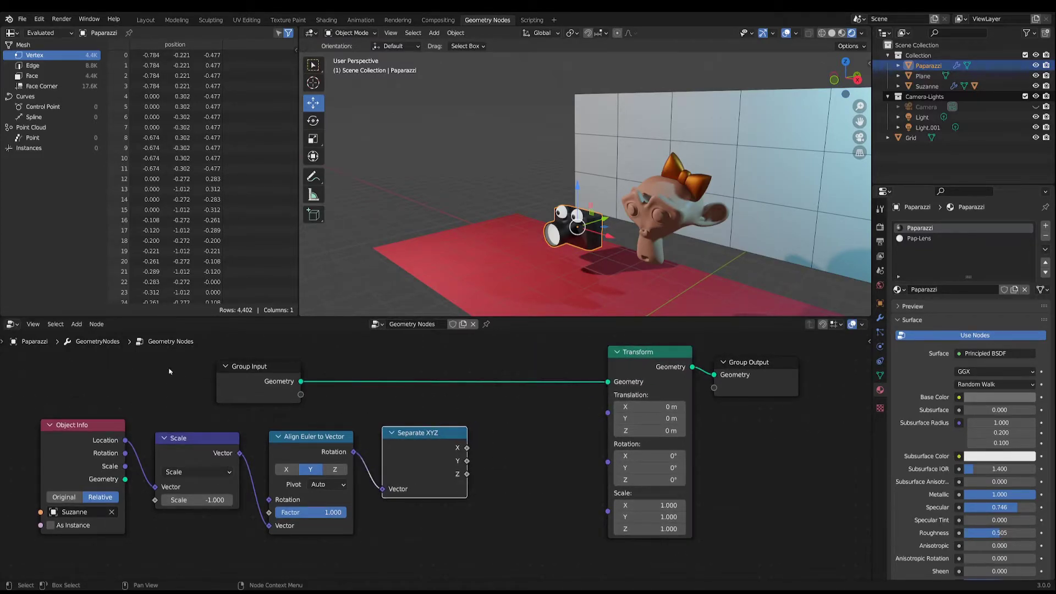
Step: Add a Combine XYZ node taking Separate XYZ's X and Z, and plug it into Transform's Rotation
click(77, 324)
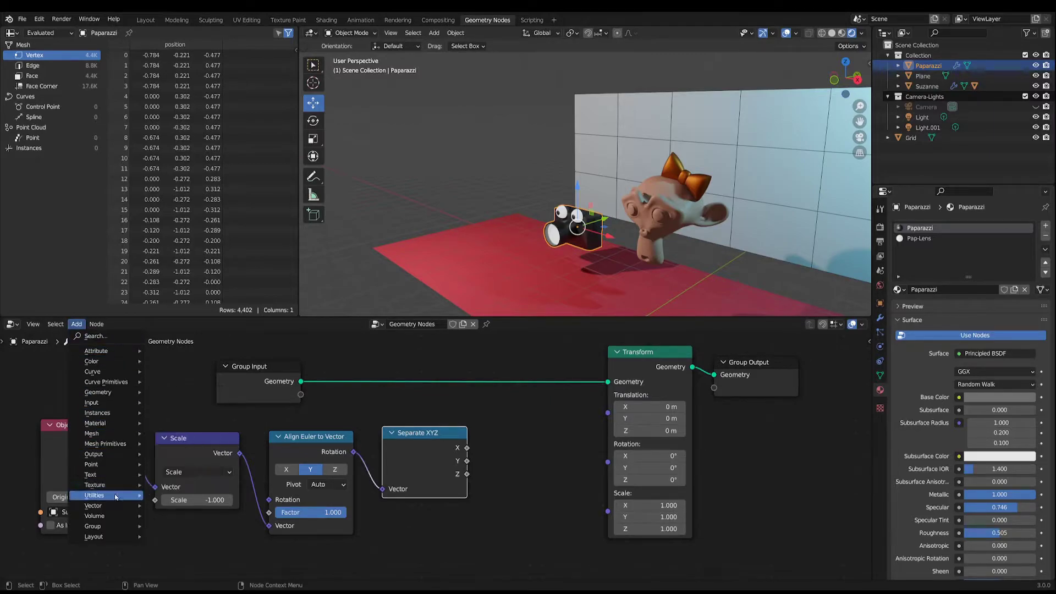
mouse_move(110, 505)
click(187, 531)
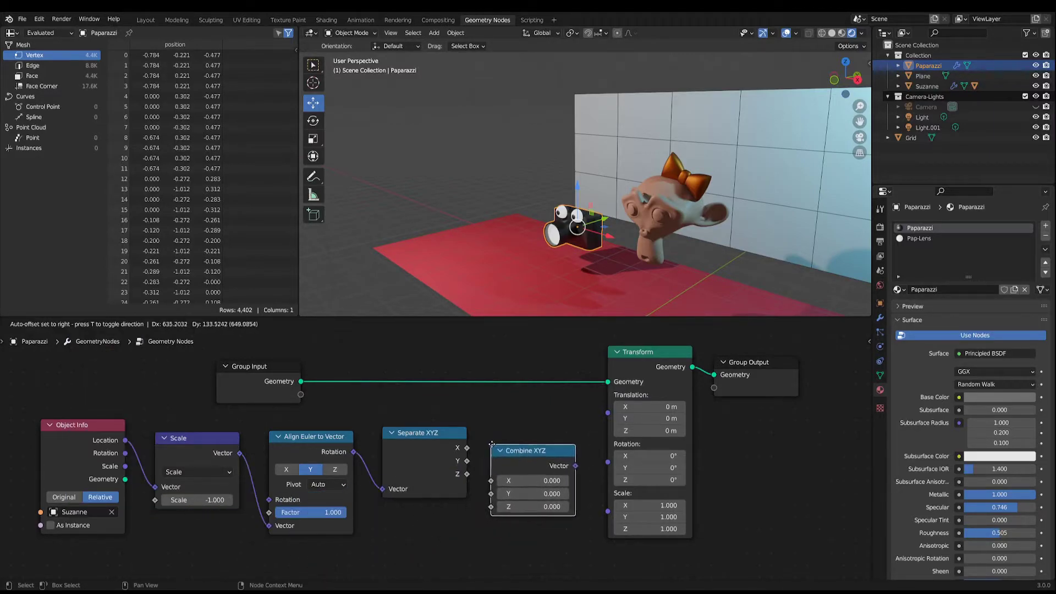
click(495, 466)
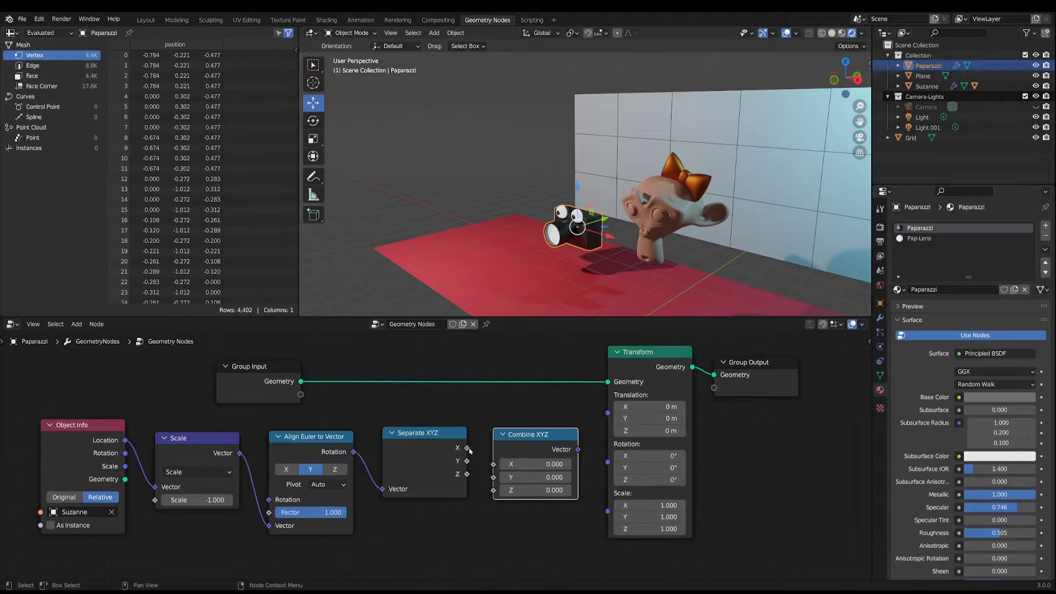
drag(466, 448, 503, 503)
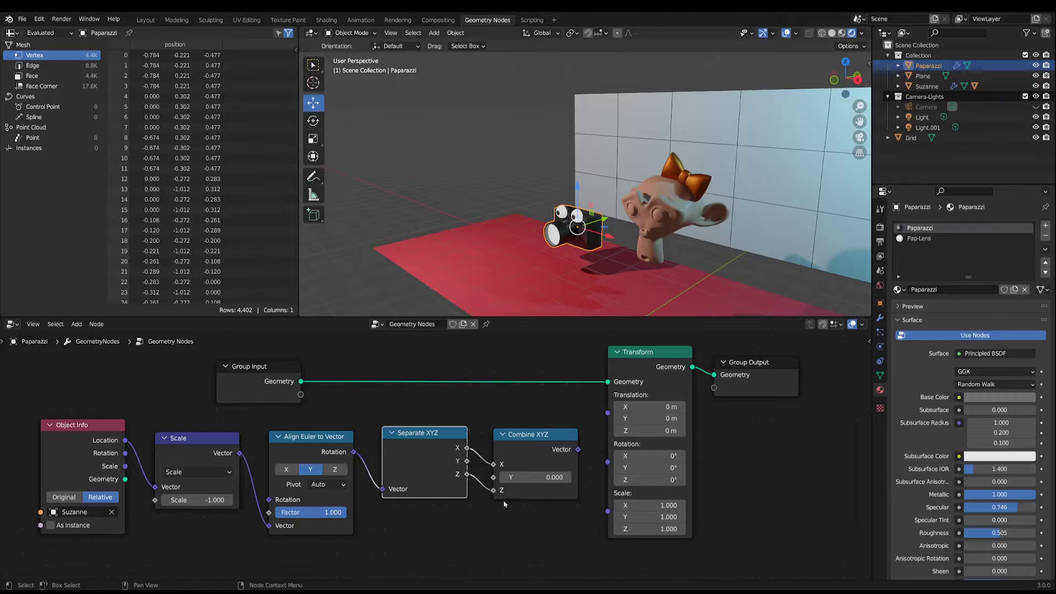
drag(535, 438, 531, 425)
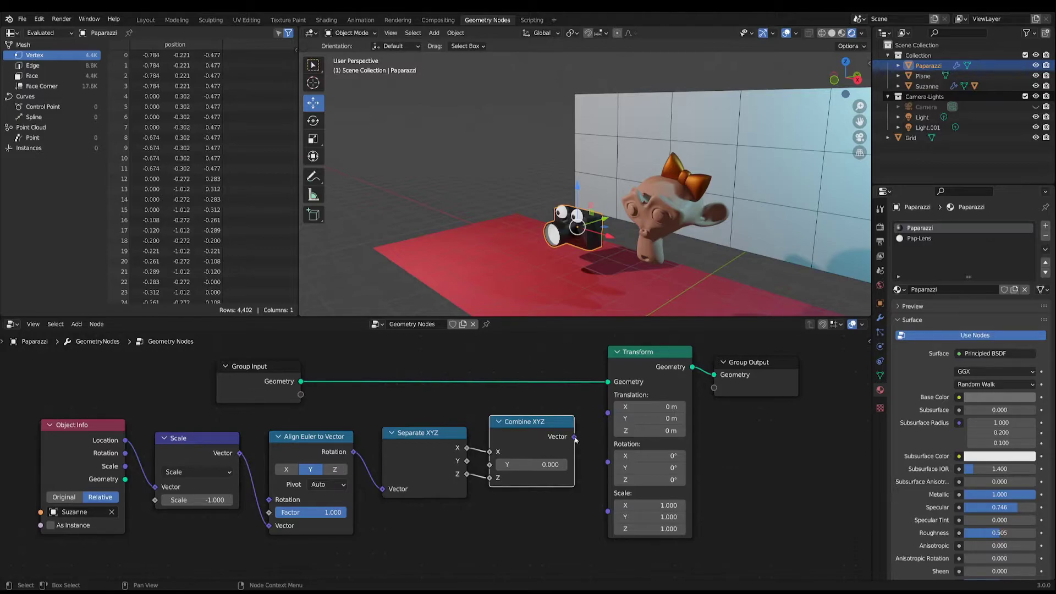
drag(575, 436, 606, 463)
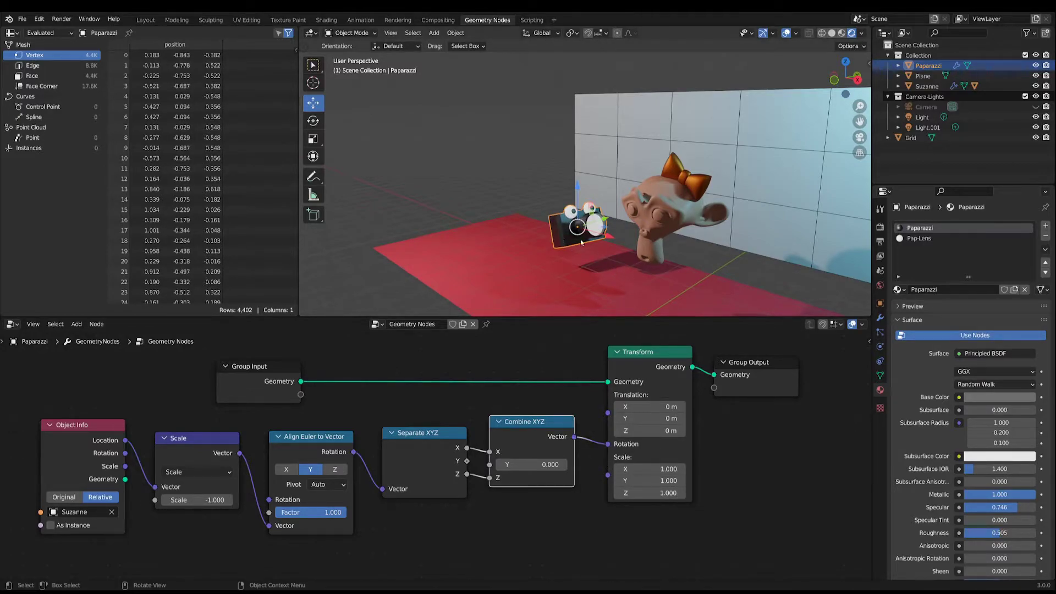
Step: Frame Suzanne and move her higher with G and Z, then slide her along X
click(674, 222)
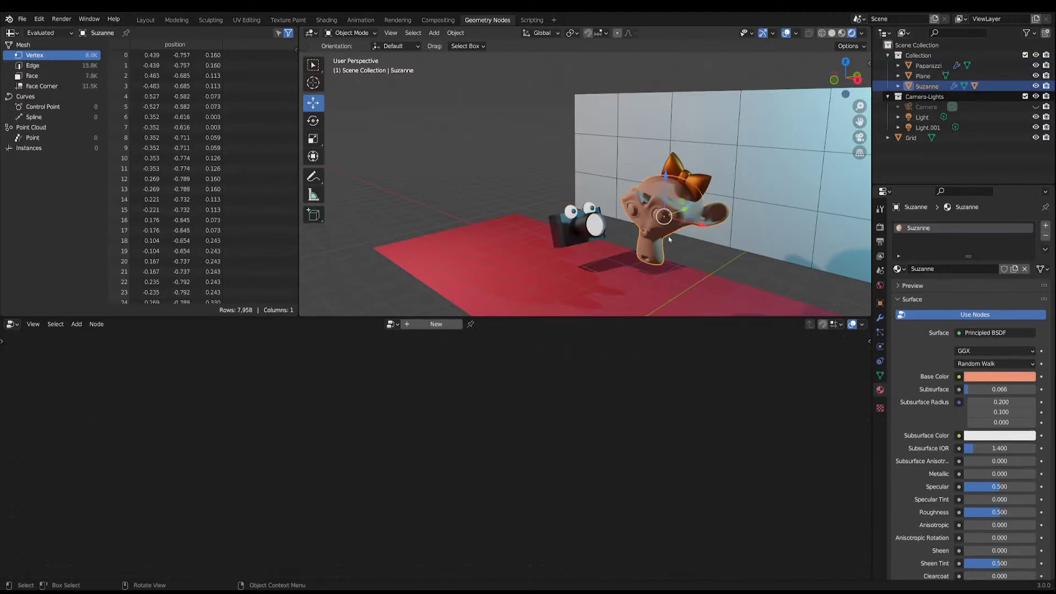
key(KP_Decimal)
drag(635, 206, 735, 235)
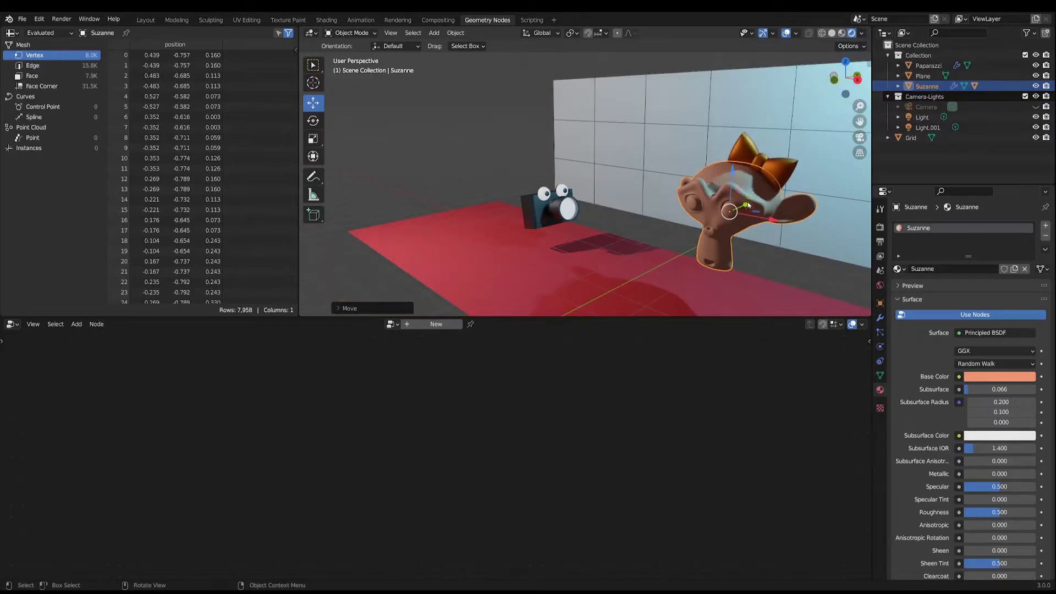
key(g)
key(z)
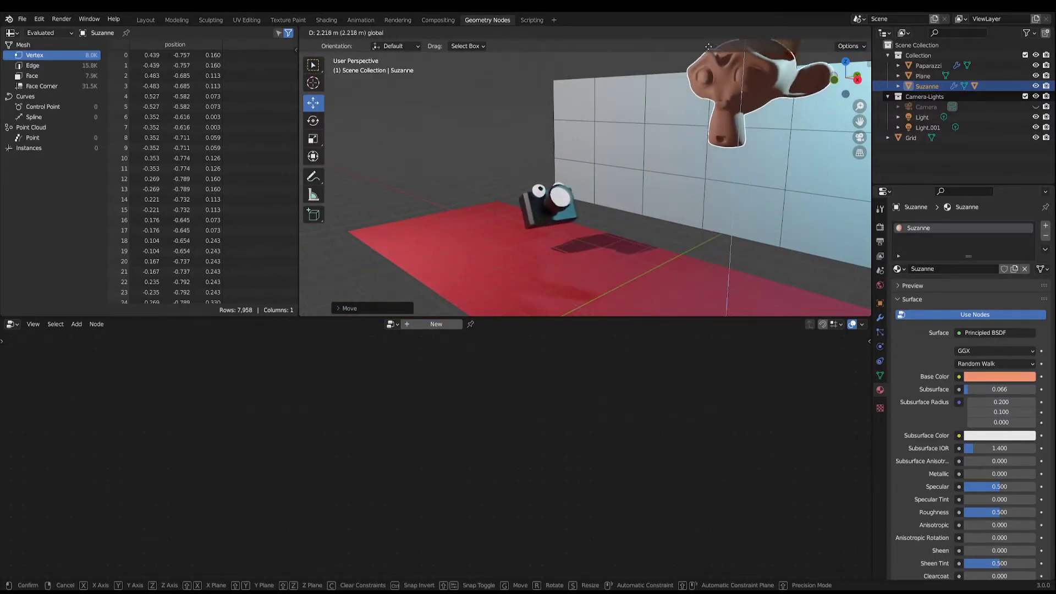
click(711, 213)
drag(773, 262, 616, 236)
Step: Test linking Separate XYZ's Y to Combine XYZ's Y while moving Suzanne, then remove that link
click(535, 218)
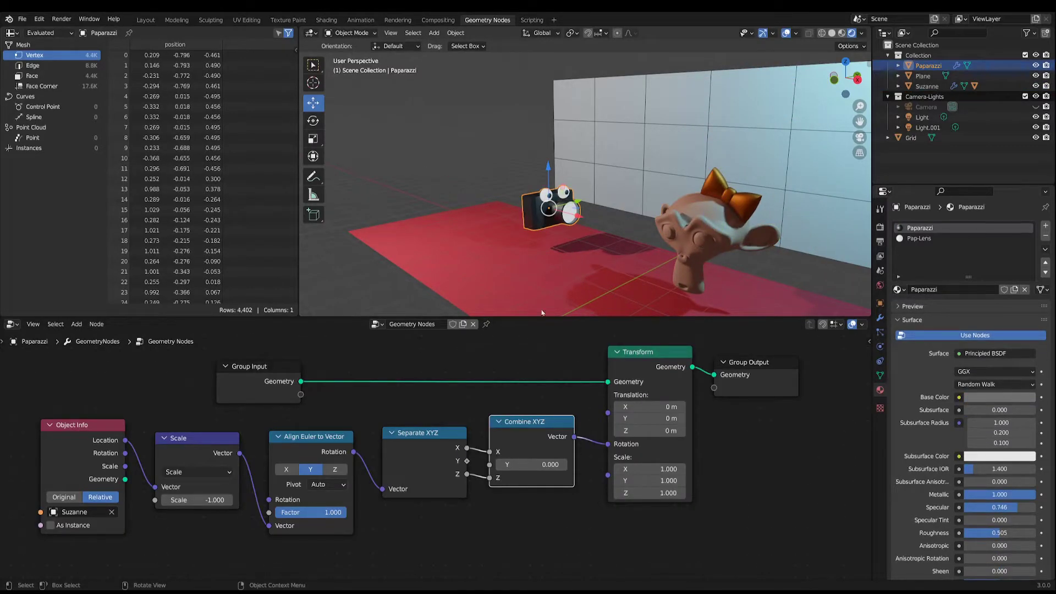
drag(467, 461, 489, 465)
click(755, 245)
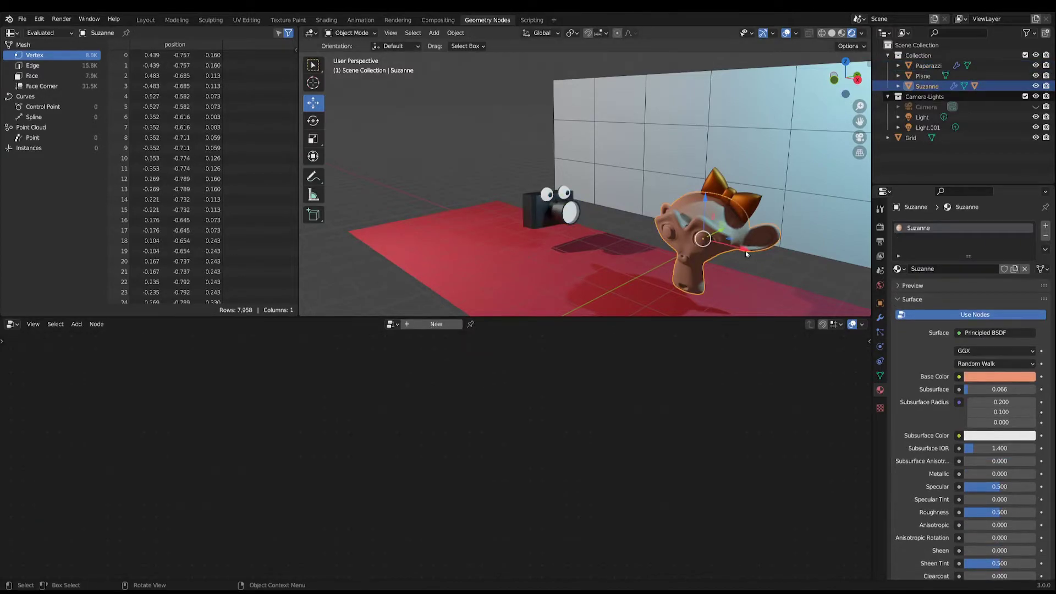
drag(746, 254, 647, 108)
key(z)
click(542, 213)
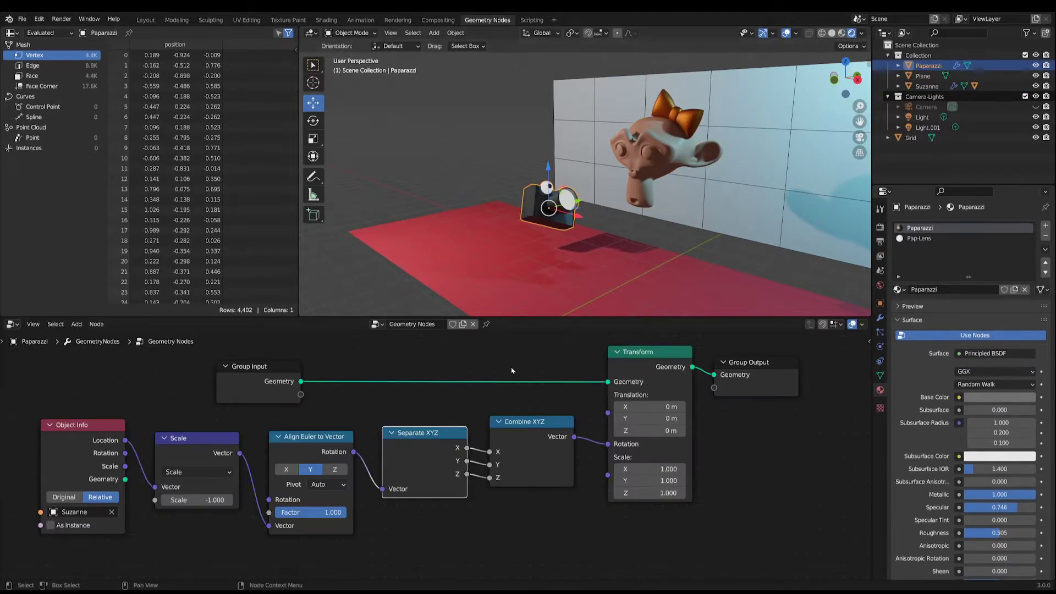
drag(490, 465, 479, 470)
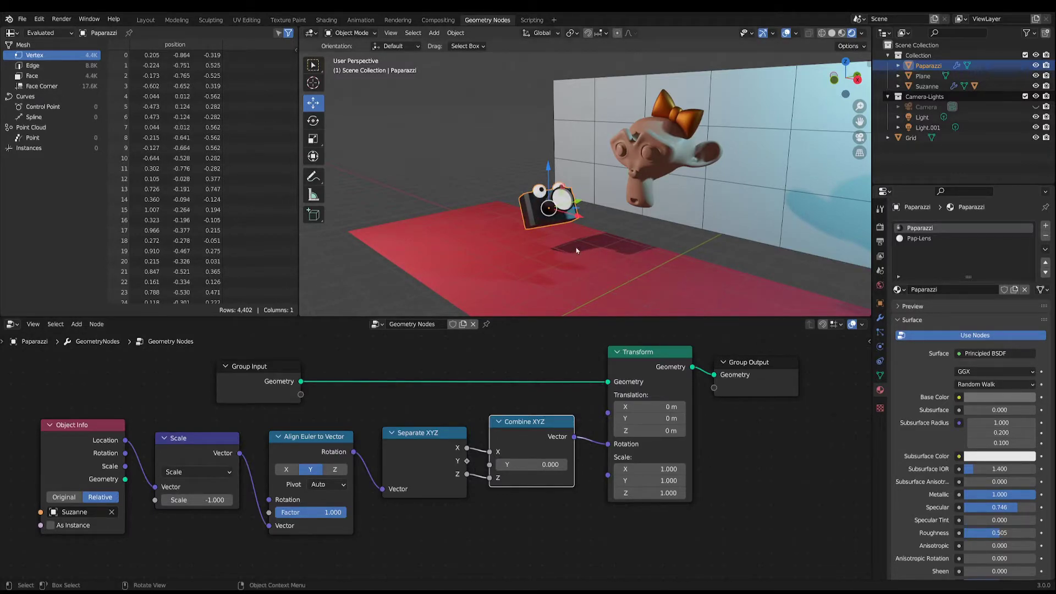
middle_drag(576, 251, 618, 242)
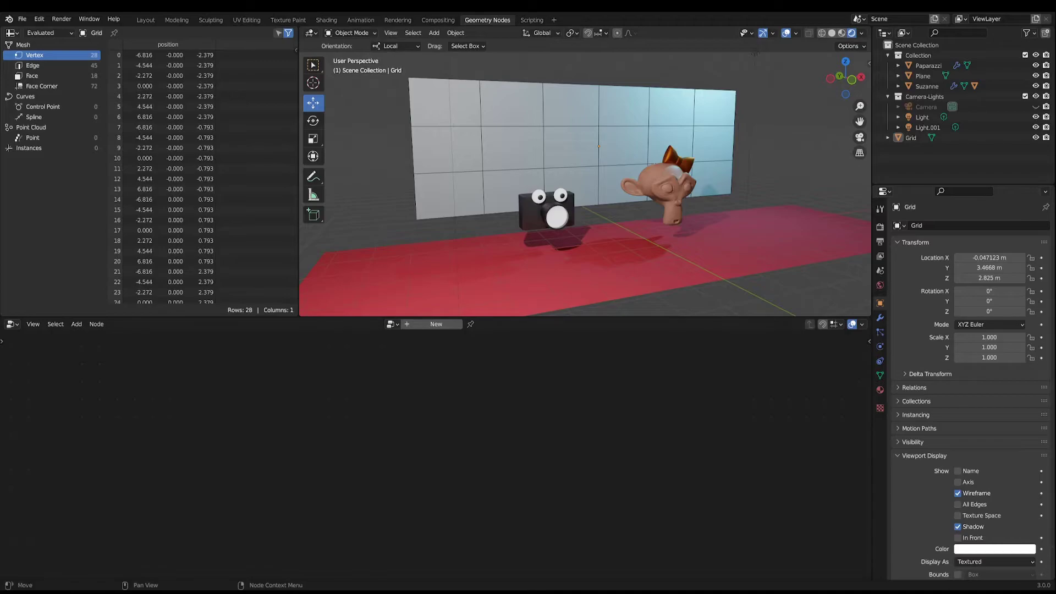
Step: Select the Paparazzi camera to view its nodes, deselect it, then select the Grid wall
click(547, 212)
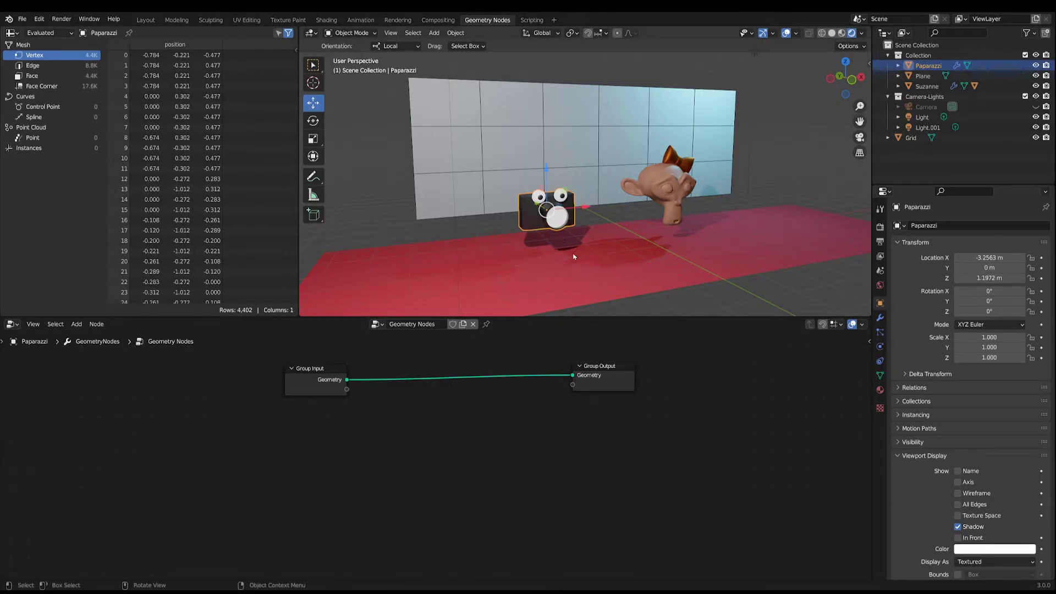
click(780, 169)
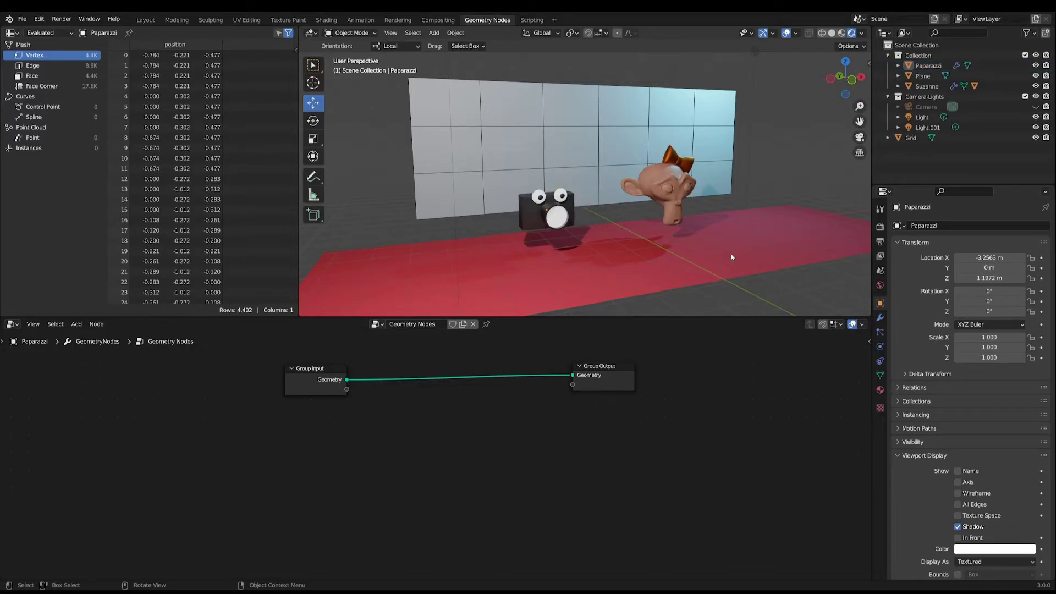
click(606, 149)
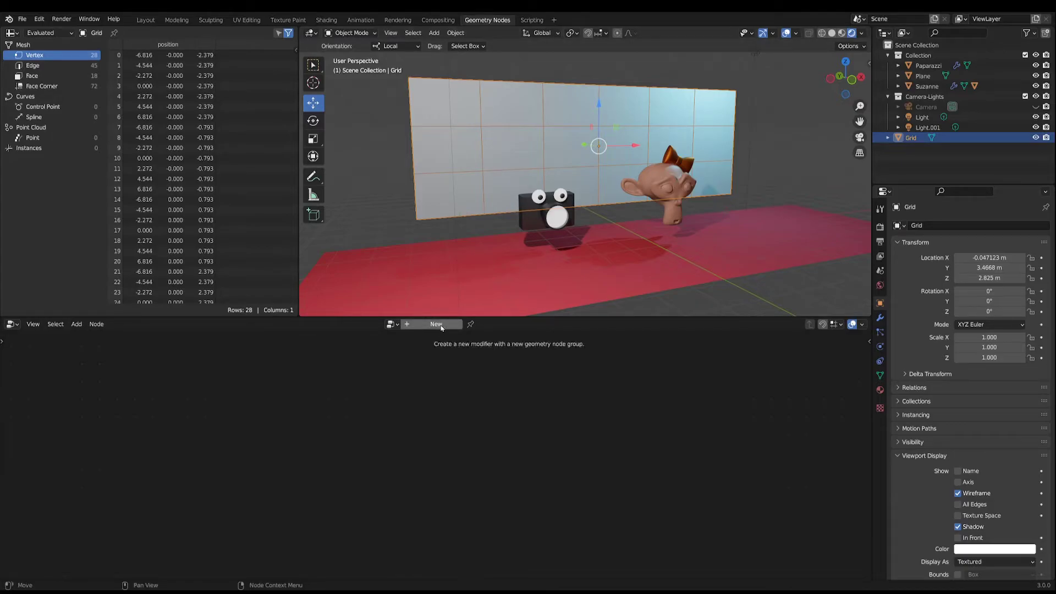
Step: Create a new geometry node tree on the Grid and insert a Mesh to Points node
click(441, 327)
drag(569, 466, 644, 451)
drag(321, 457, 285, 429)
click(76, 324)
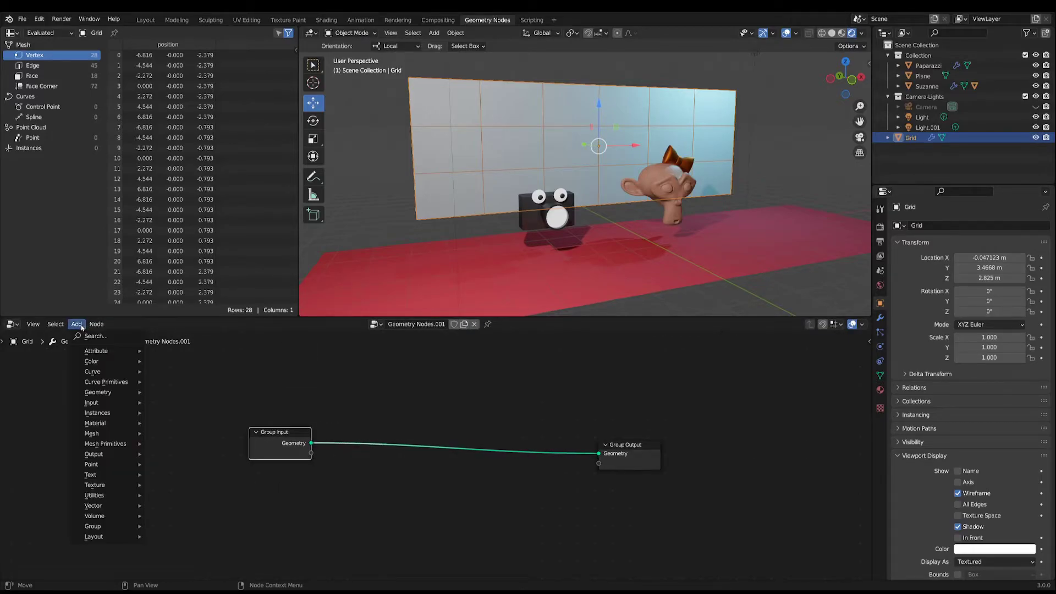
mouse_move(117, 438)
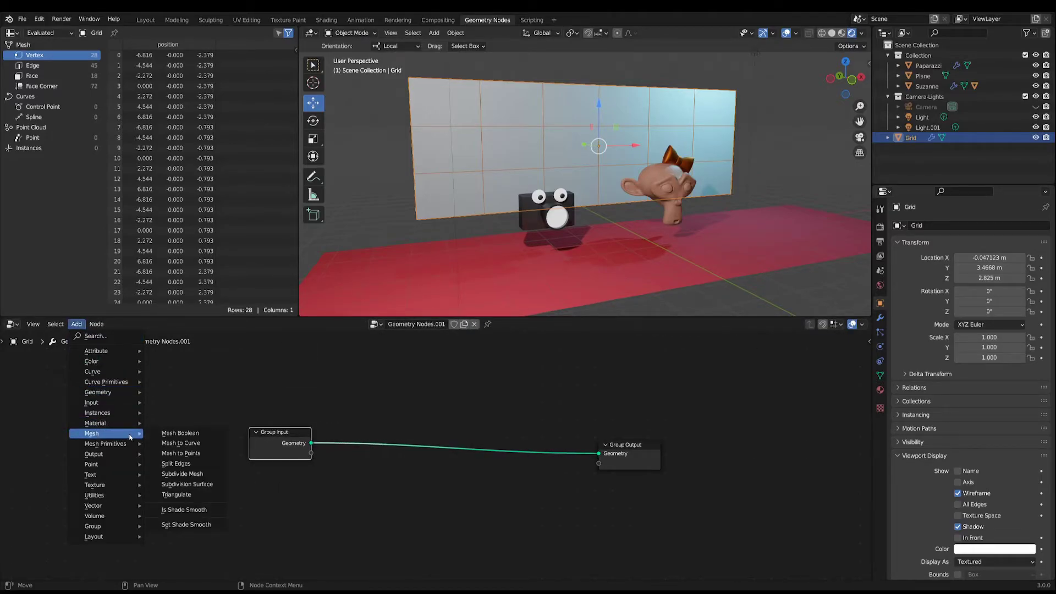
click(197, 458)
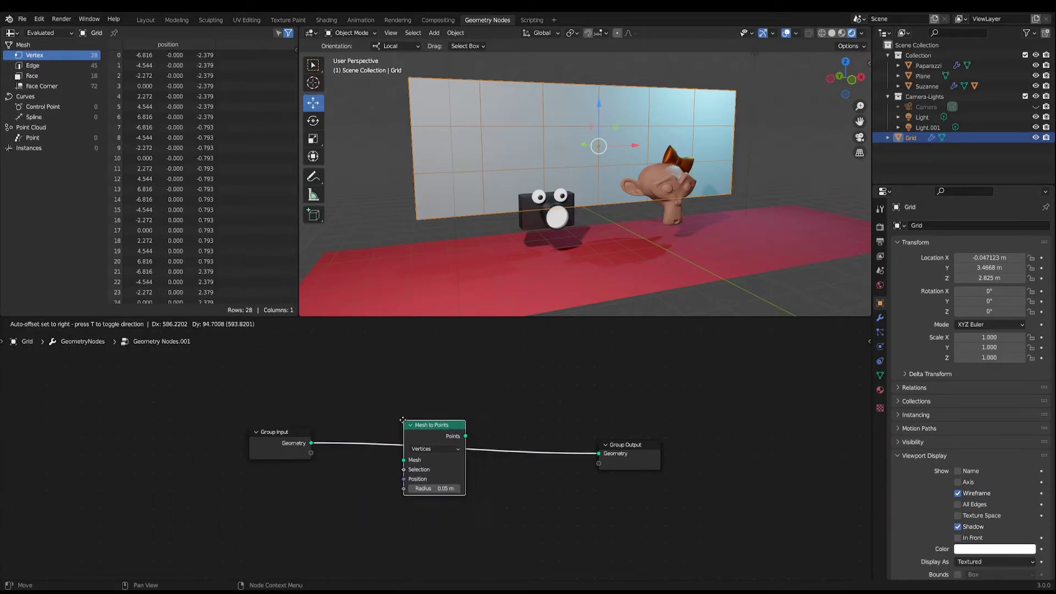
click(428, 432)
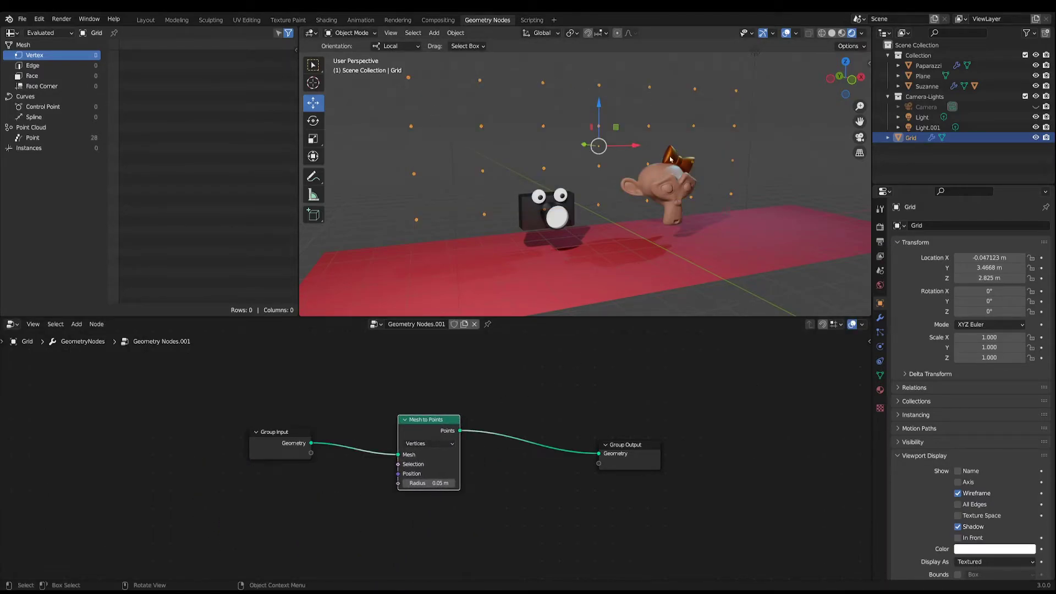
drag(425, 419, 408, 406)
drag(273, 432, 262, 419)
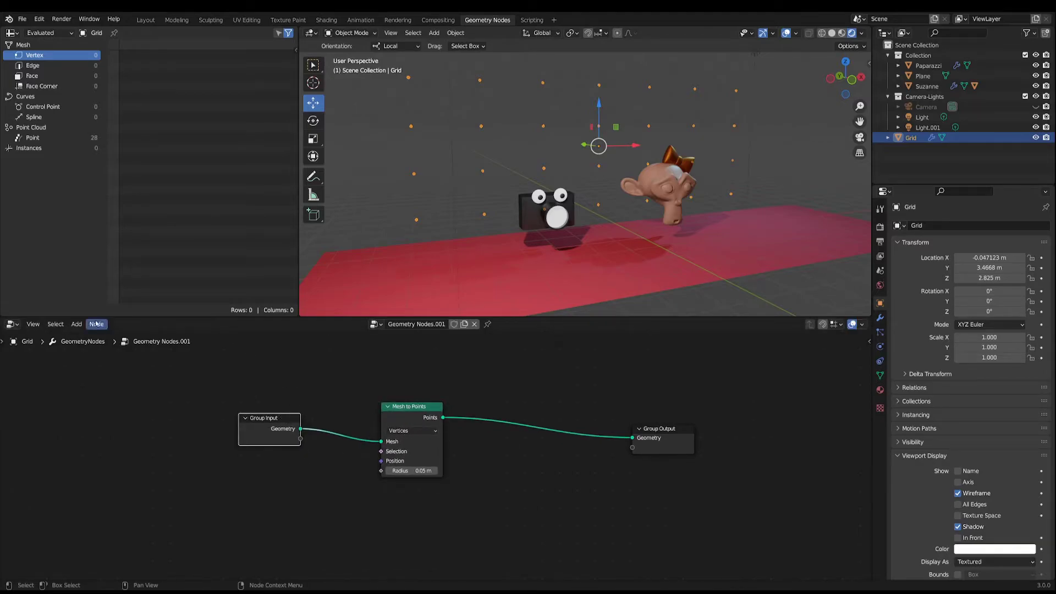
Step: Add an Instance on Points node between Mesh to Points and the Group Output
click(77, 324)
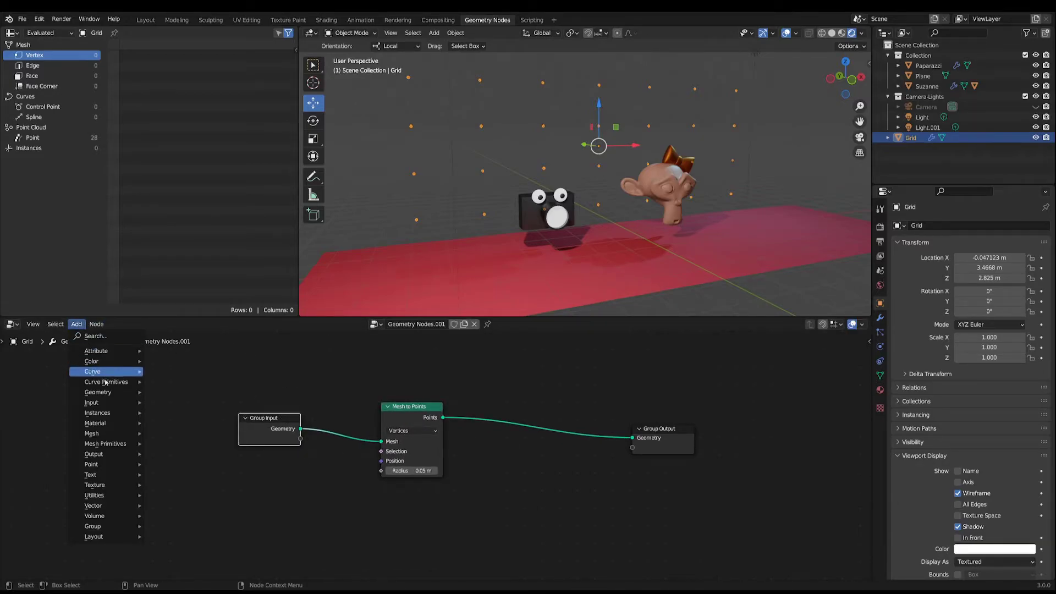
mouse_move(111, 416)
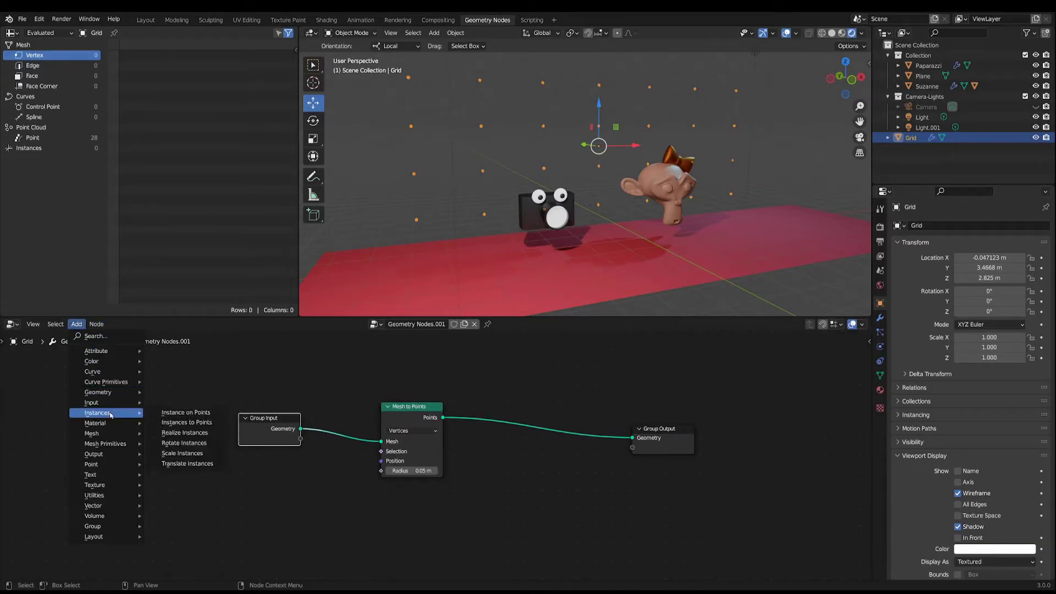
click(209, 417)
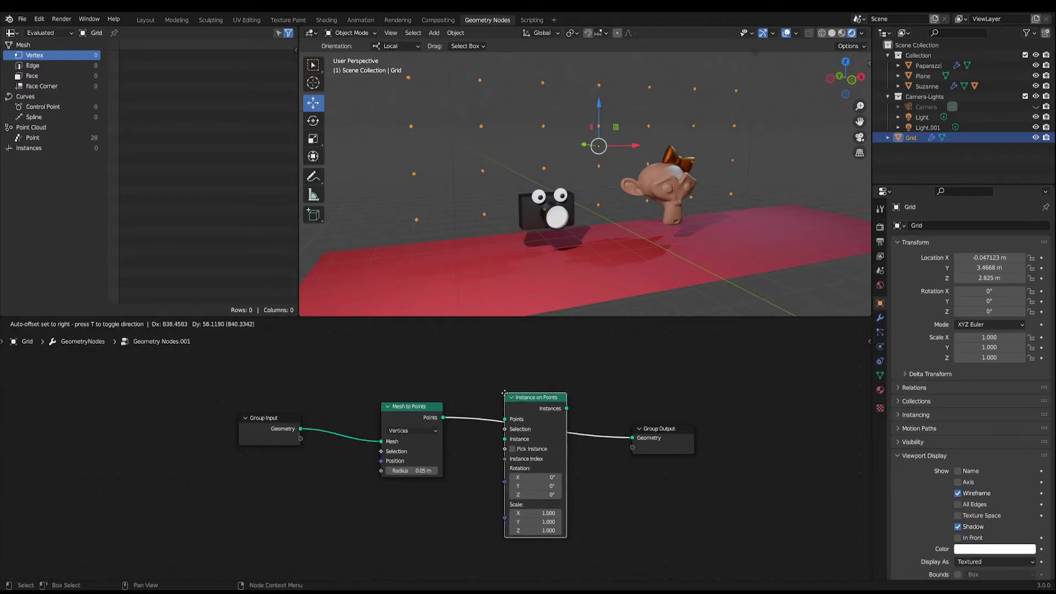
click(504, 393)
Step: Feed a Paparazzi Object Info node into Instance on Points and disable the Grid's wireframe display
drag(416, 409, 412, 393)
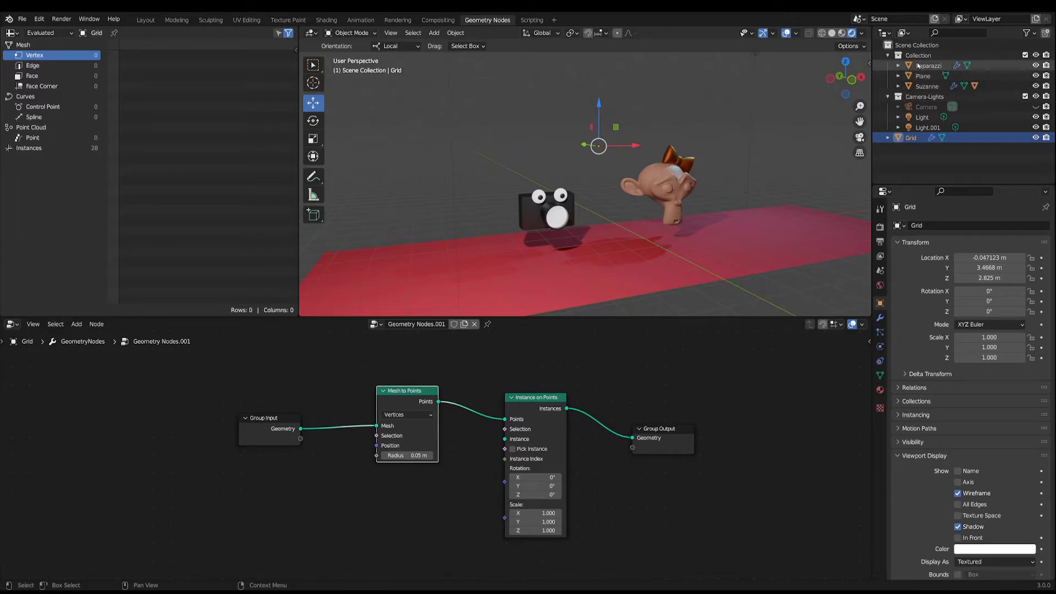
drag(914, 66, 384, 494)
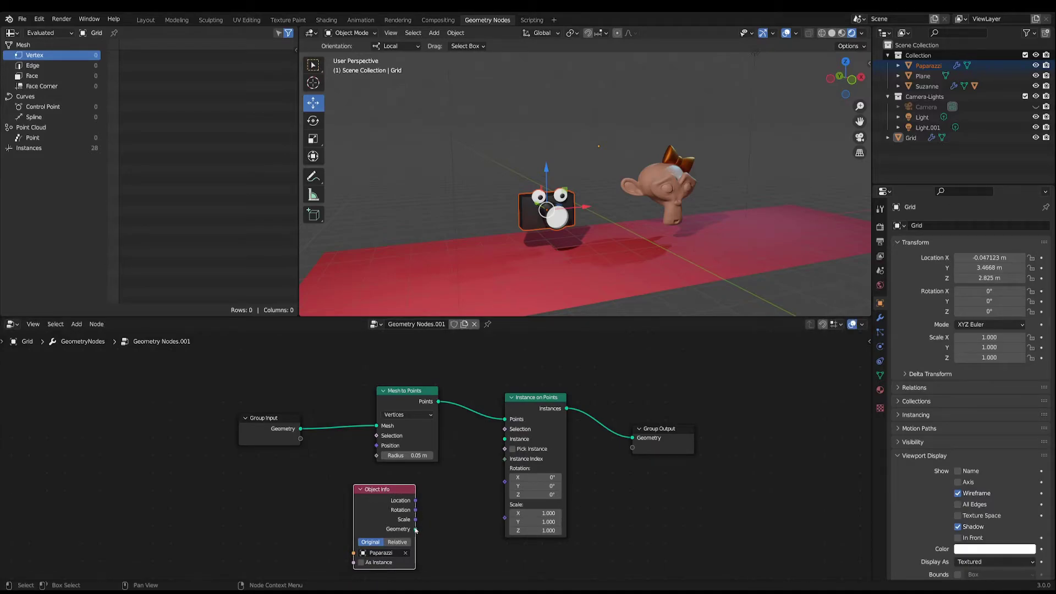
drag(425, 530, 505, 440)
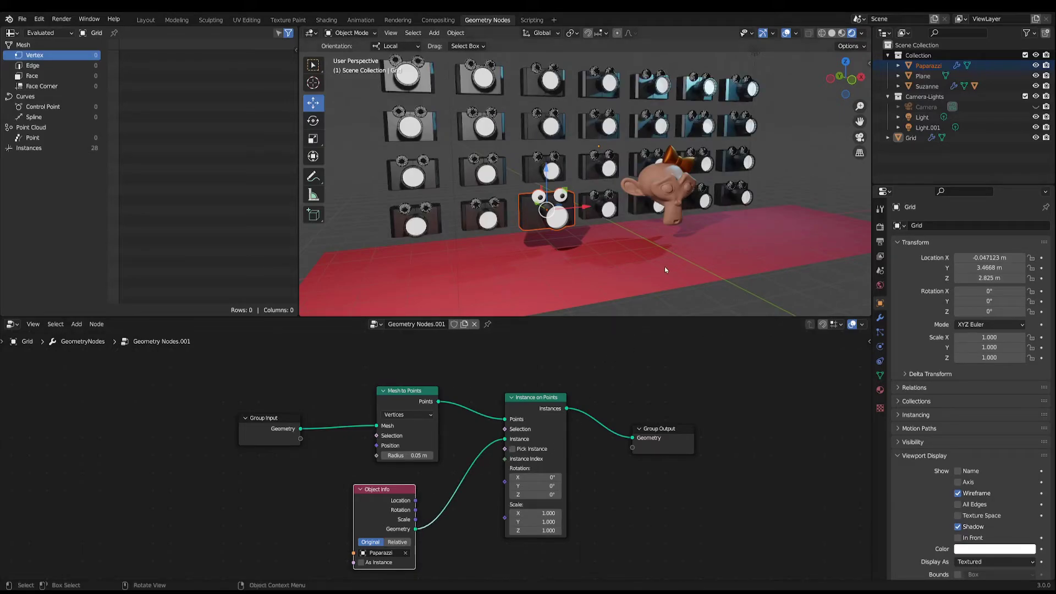
click(731, 152)
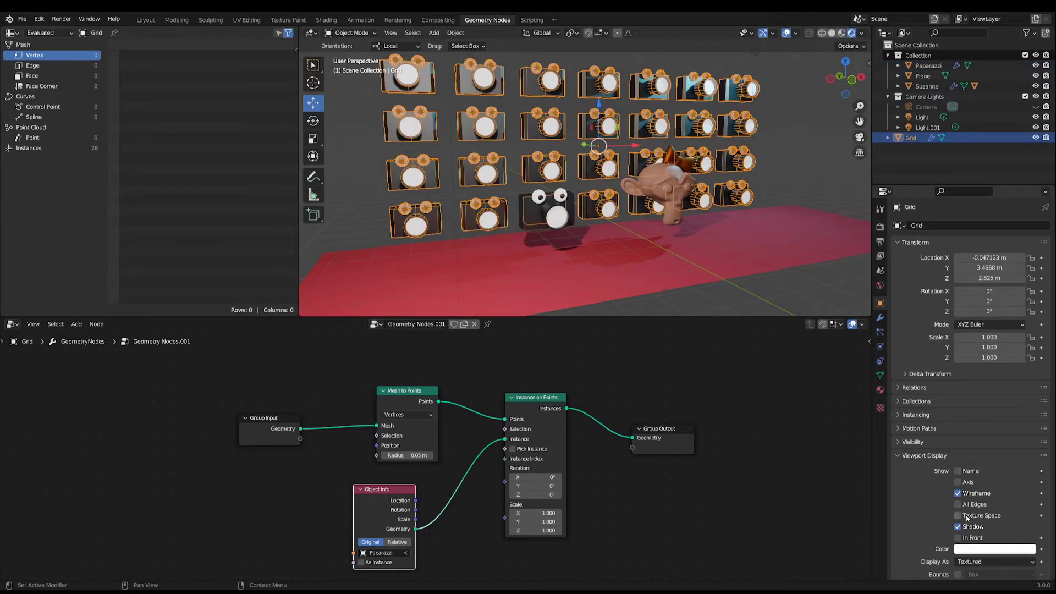
click(957, 493)
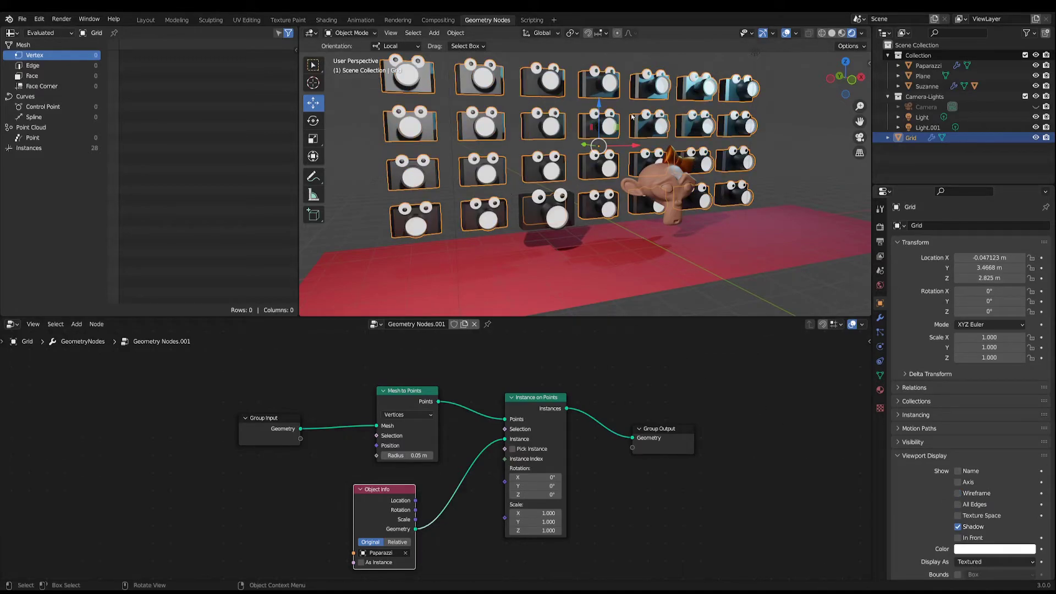
Step: Rearrange the Mesh to Points, Group Input and Paparazzi Object Info nodes
middle_drag(607, 242, 585, 251)
scroll(432, 426, down, 1)
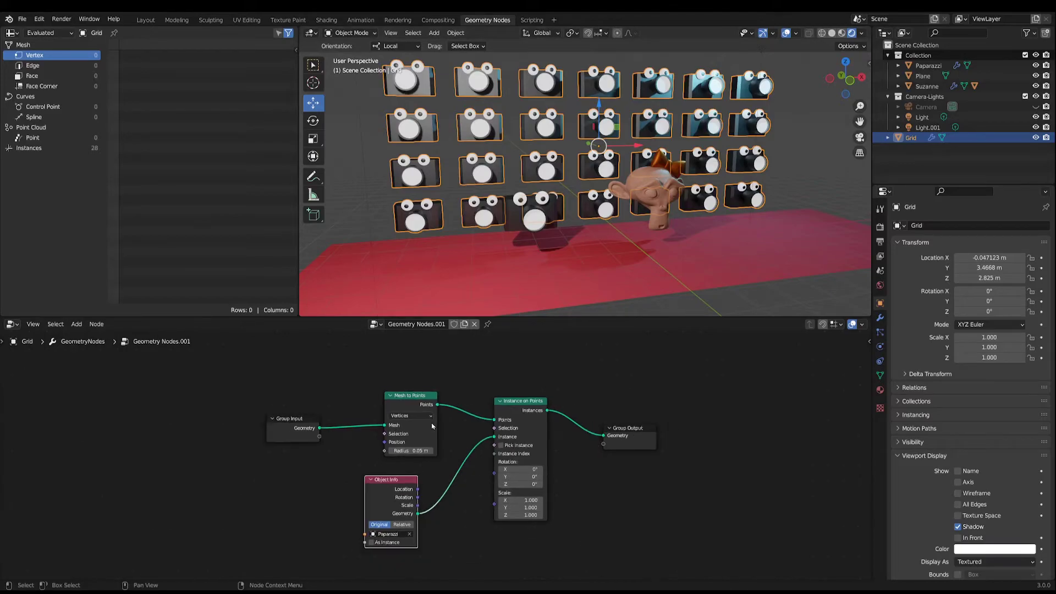
drag(424, 402, 422, 372)
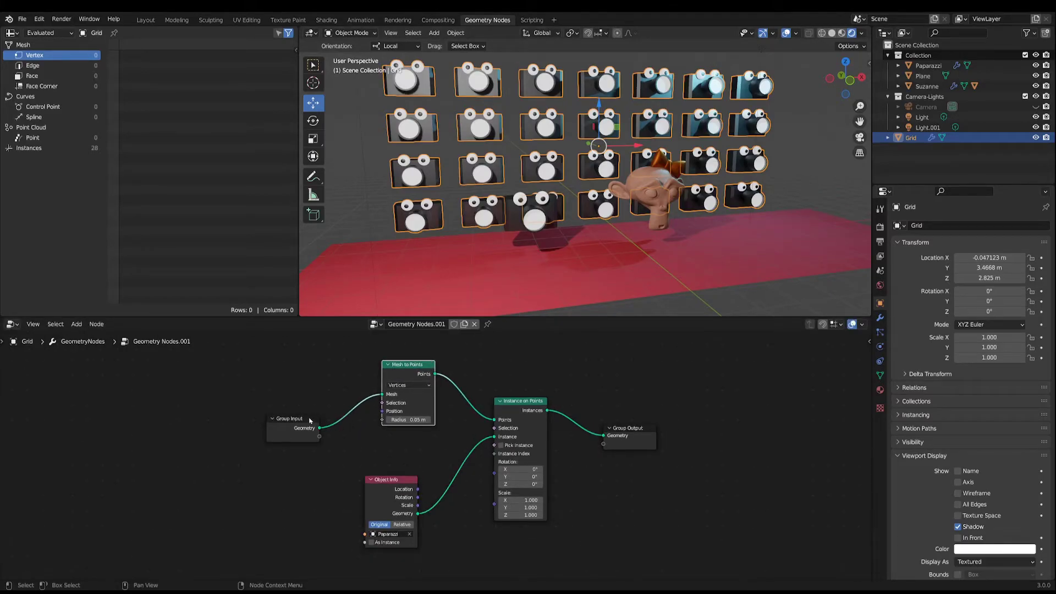
drag(309, 420, 299, 363)
drag(399, 481, 418, 437)
Step: Add a Position input node below the camera-instancing chain
click(71, 326)
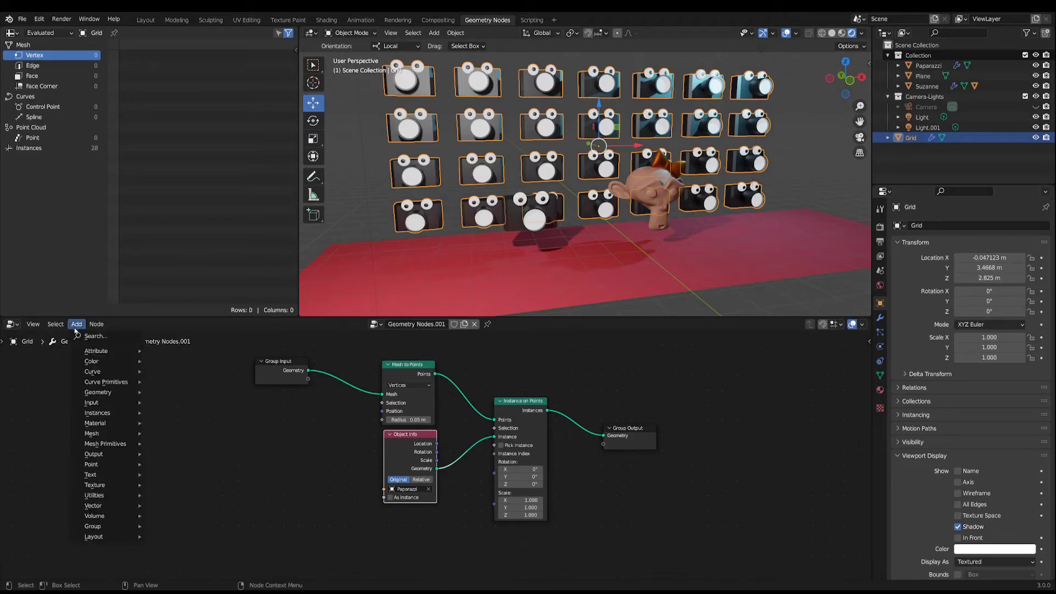
mouse_move(127, 403)
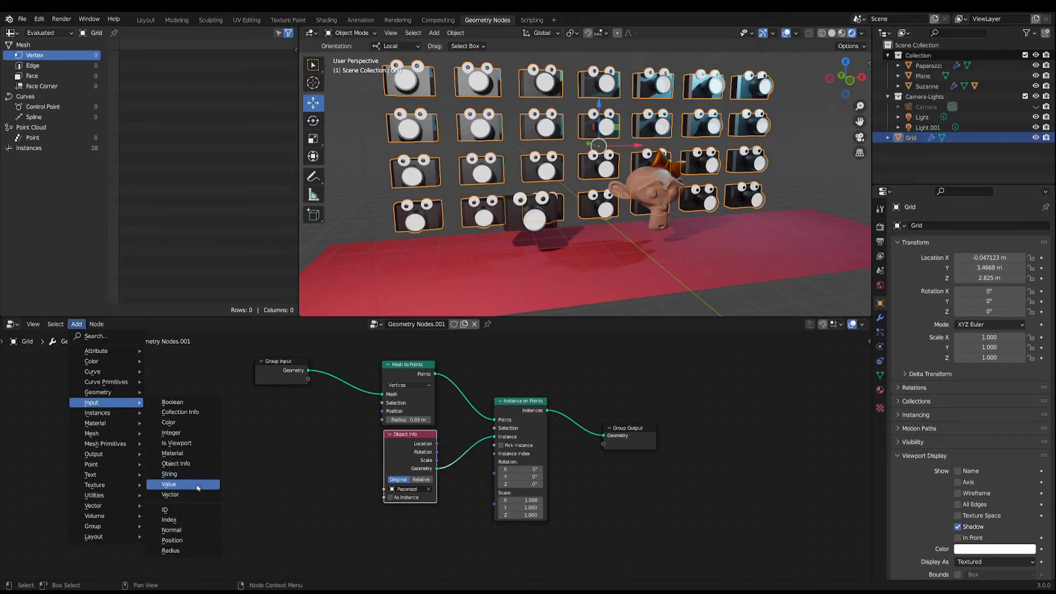
click(175, 540)
click(263, 493)
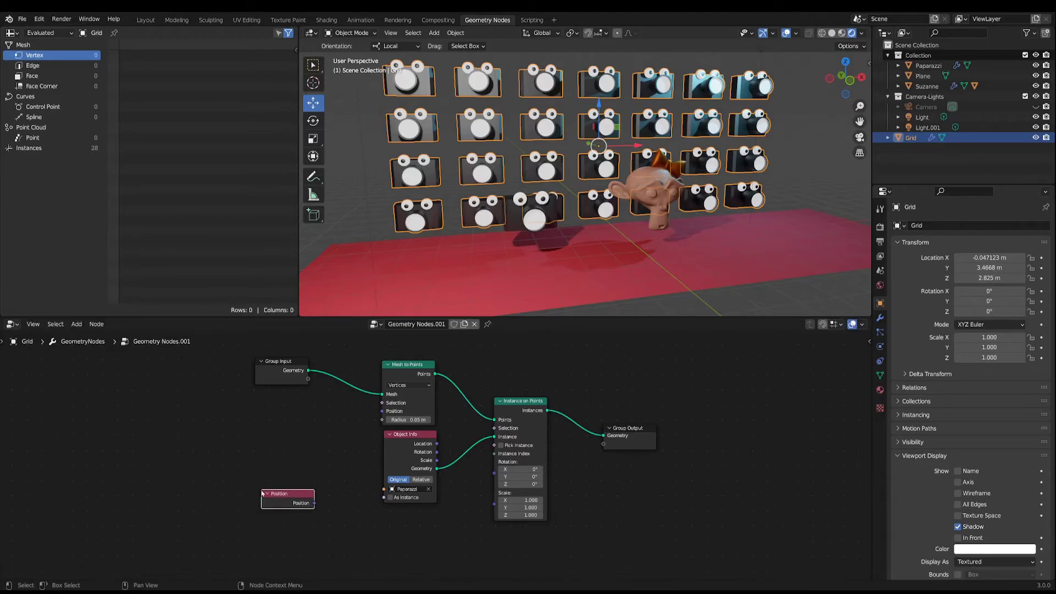
drag(286, 494, 314, 510)
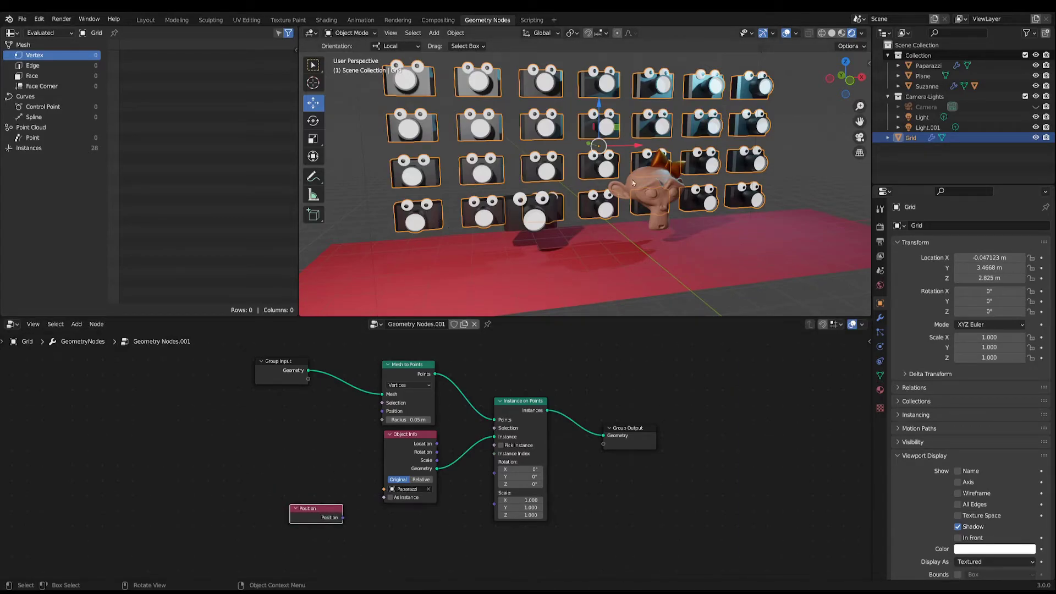
Step: Add a Suzanne Object Info node in Relative mode, stacked above the Position node
mouse_move(330, 511)
mouse_down()
mouse_move(332, 492)
mouse_move(347, 505)
mouse_up()
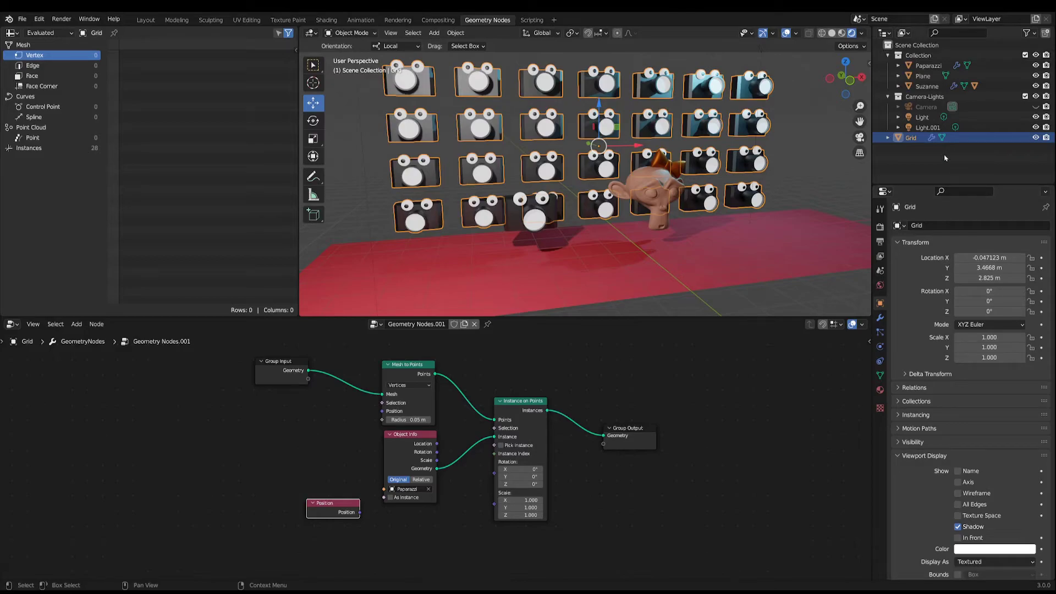
drag(930, 88, 248, 469)
click(267, 519)
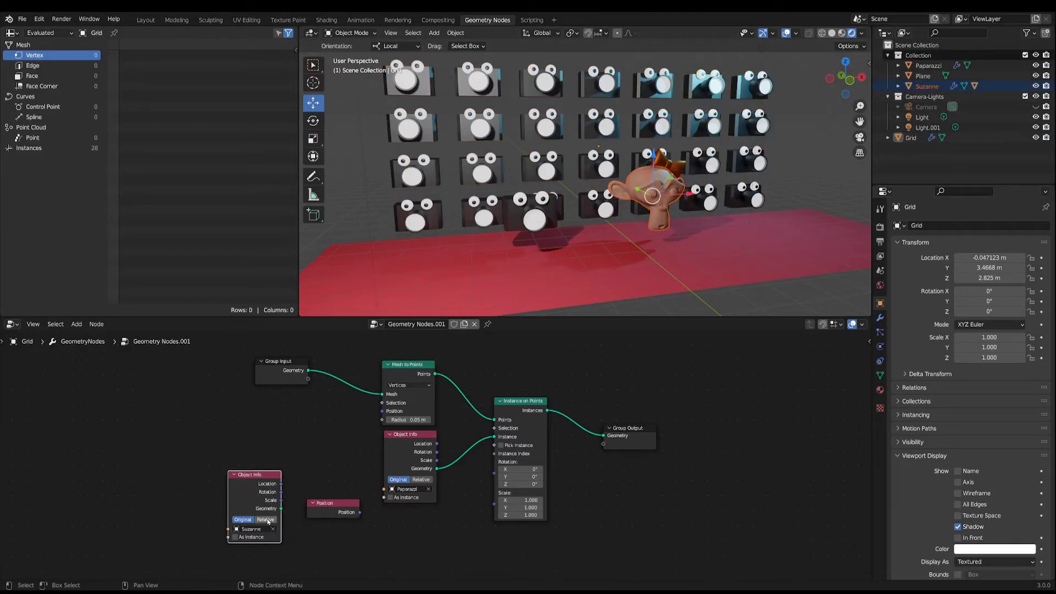
scroll(291, 457, down, 2)
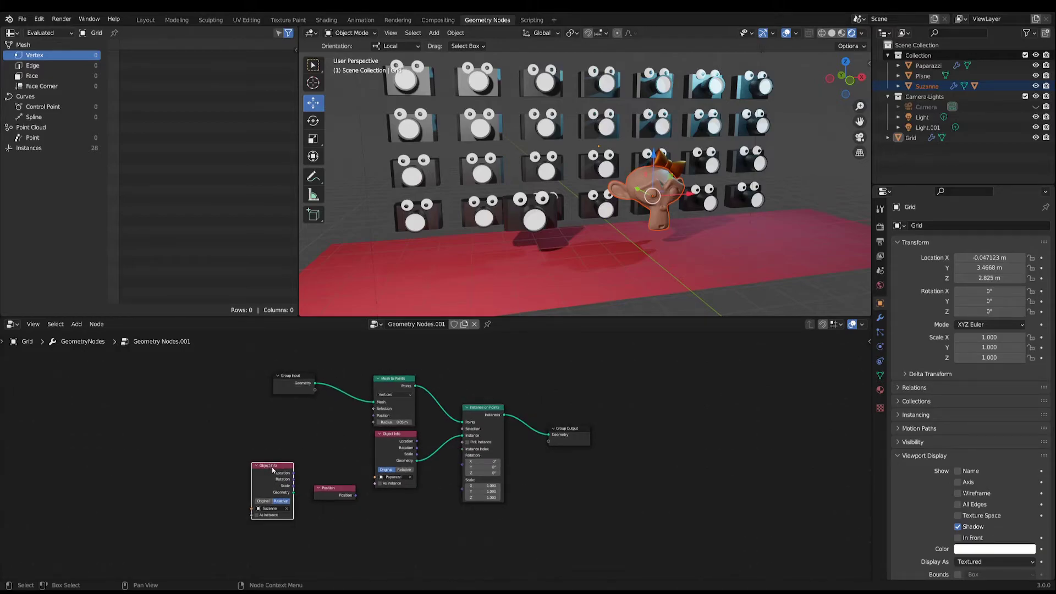
mouse_move(272, 469)
mouse_down()
mouse_move(300, 508)
mouse_move(328, 519)
mouse_move(284, 467)
mouse_up()
drag(335, 489, 323, 539)
drag(288, 466, 320, 473)
middle_drag(320, 474, 352, 446)
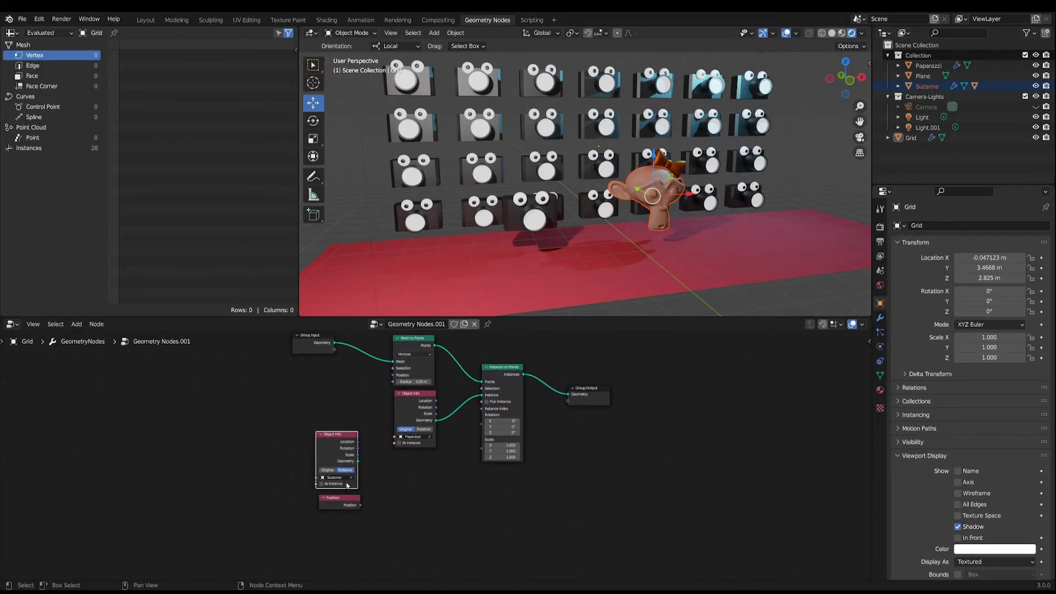
scroll(347, 485, up, 3)
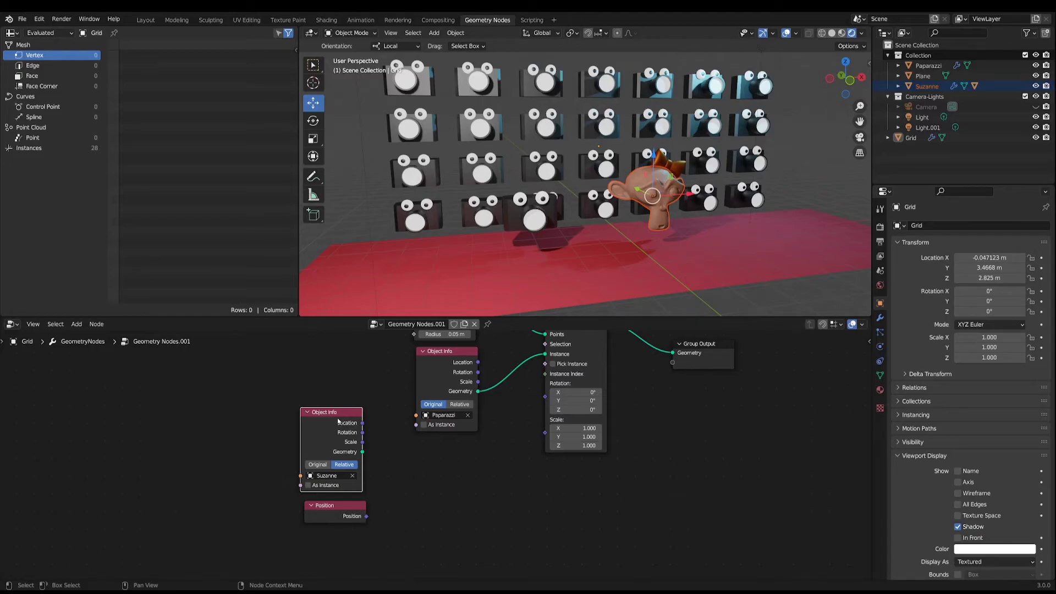
Step: Add a Vector Math node fed by Suzanne's Location output
click(76, 324)
mouse_move(113, 505)
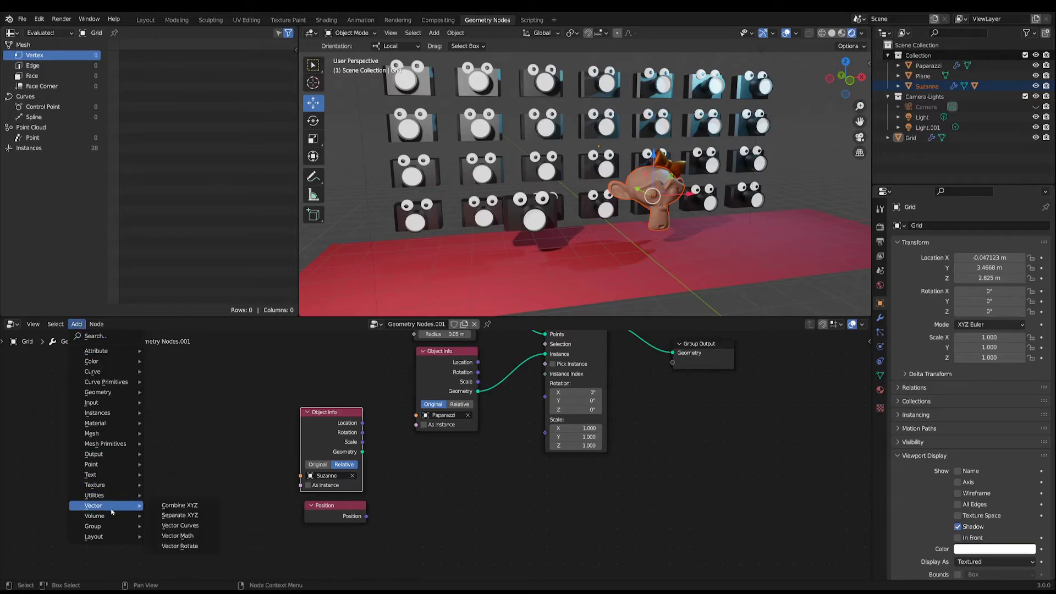
click(176, 535)
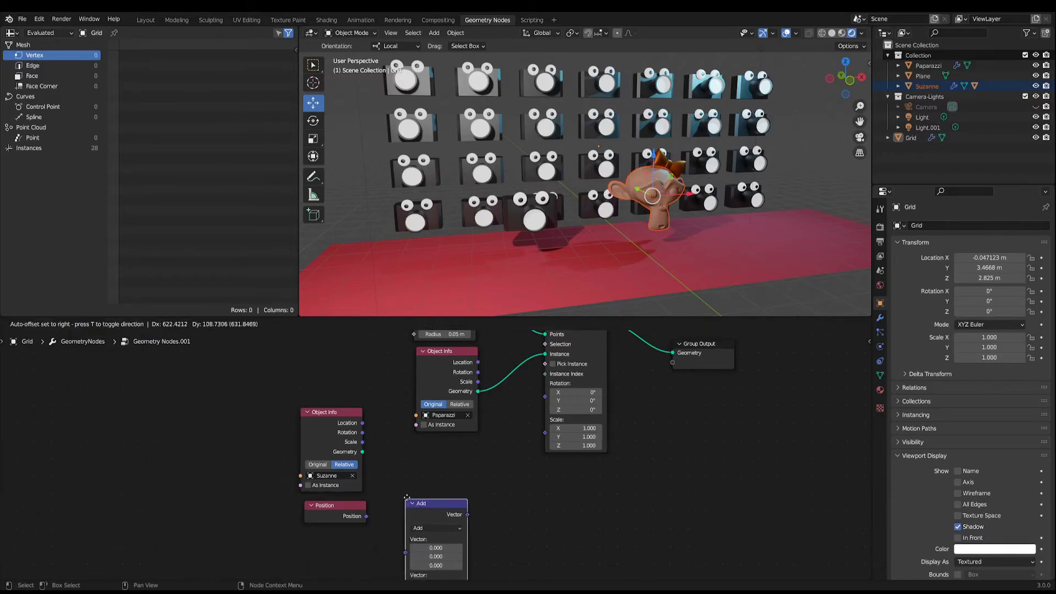
click(410, 452)
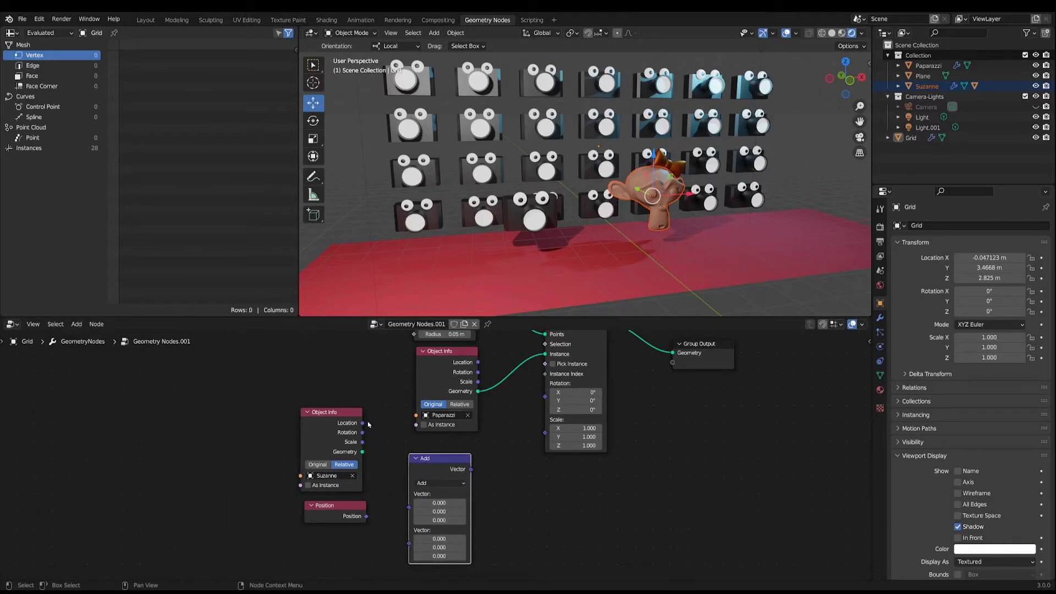
drag(363, 423, 410, 520)
Step: Switch the Vector Math operation from Add to Subtract, with Position as the second input
drag(344, 510, 339, 524)
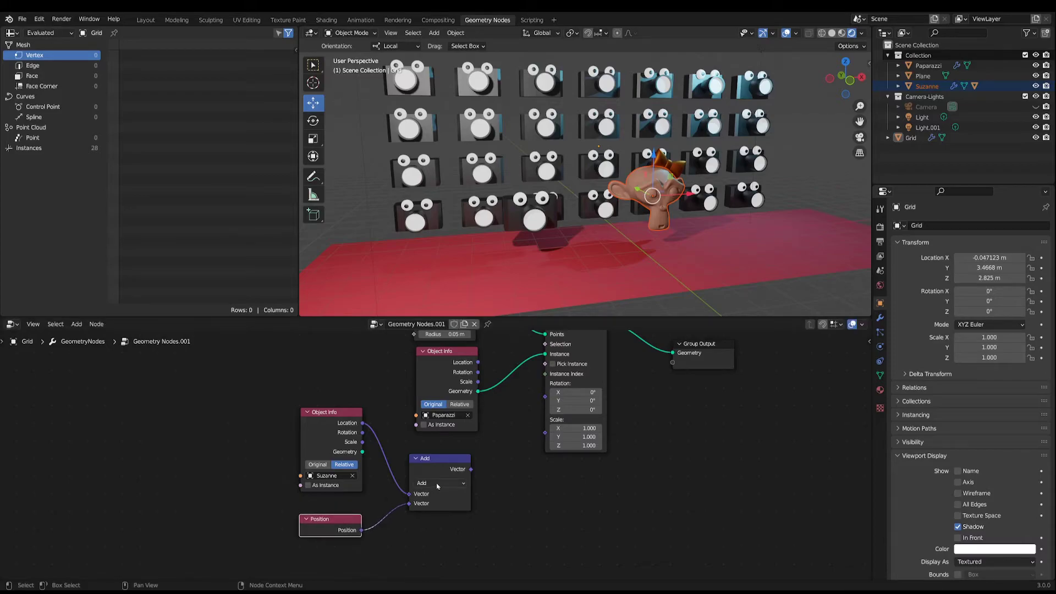
click(440, 483)
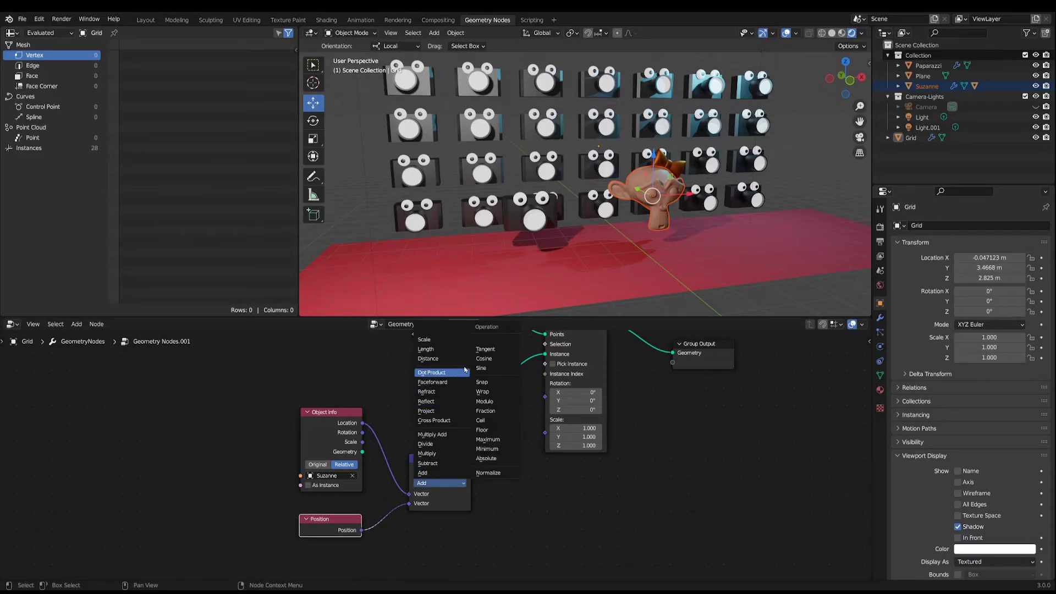
click(442, 464)
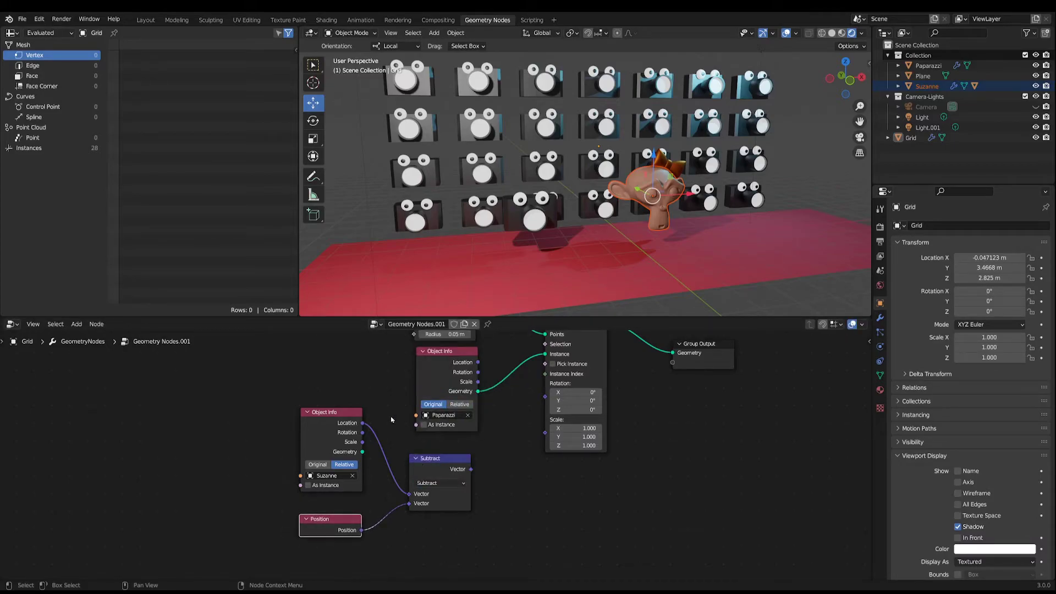
scroll(391, 420, down, 3)
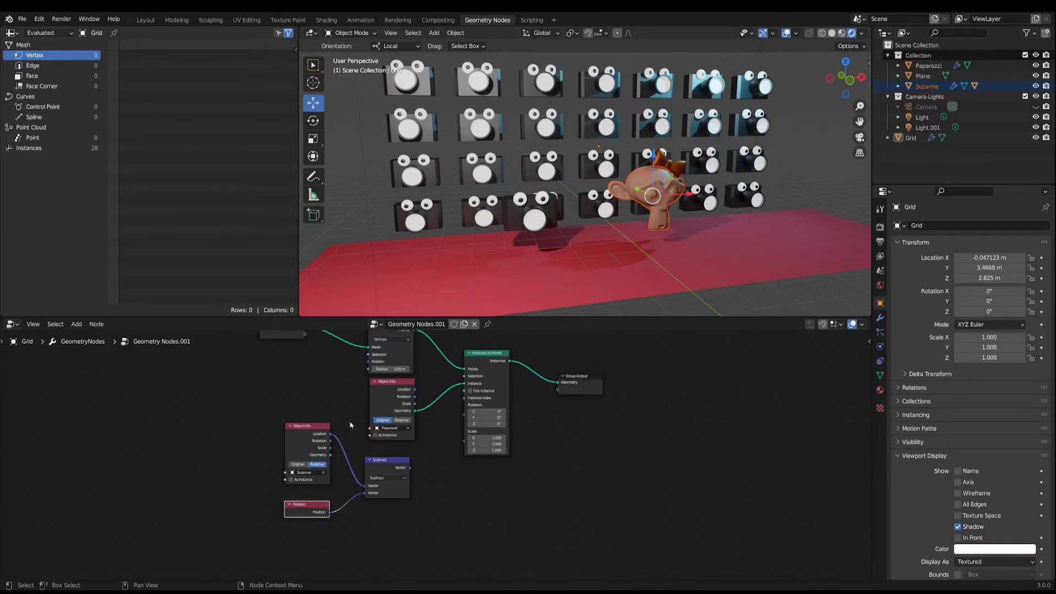
scroll(393, 460, up, 2)
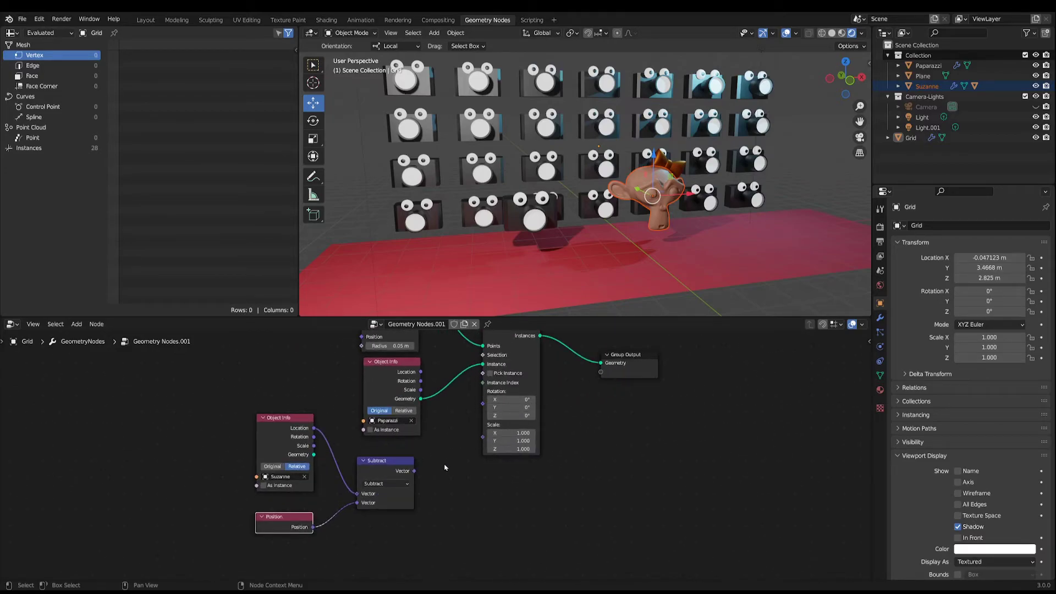
middle_drag(444, 467, 491, 470)
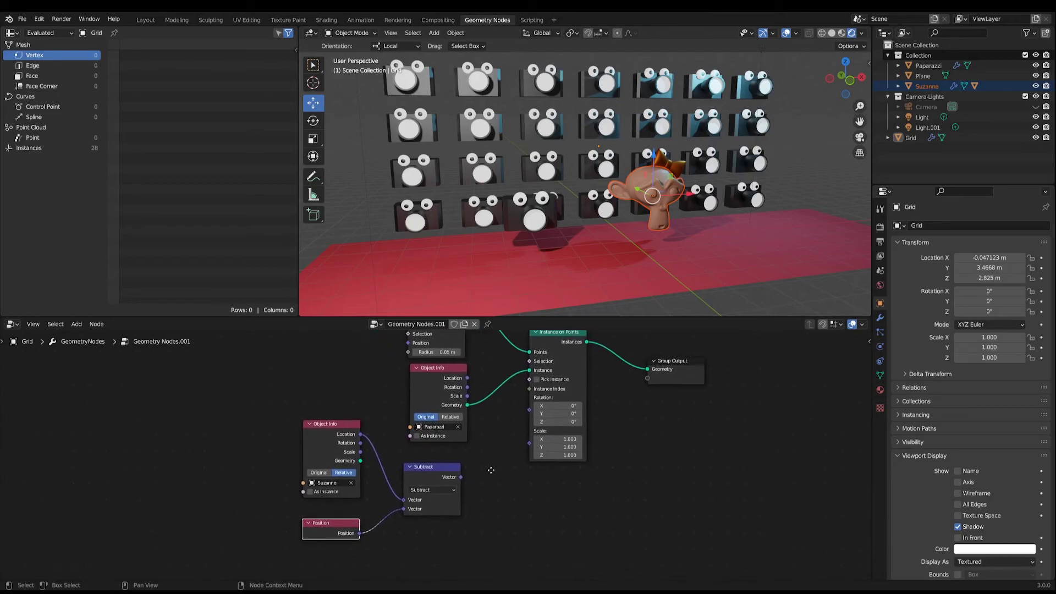
Step: Add an Align Euler to Vector node taking the Subtract result as its Vector
click(76, 323)
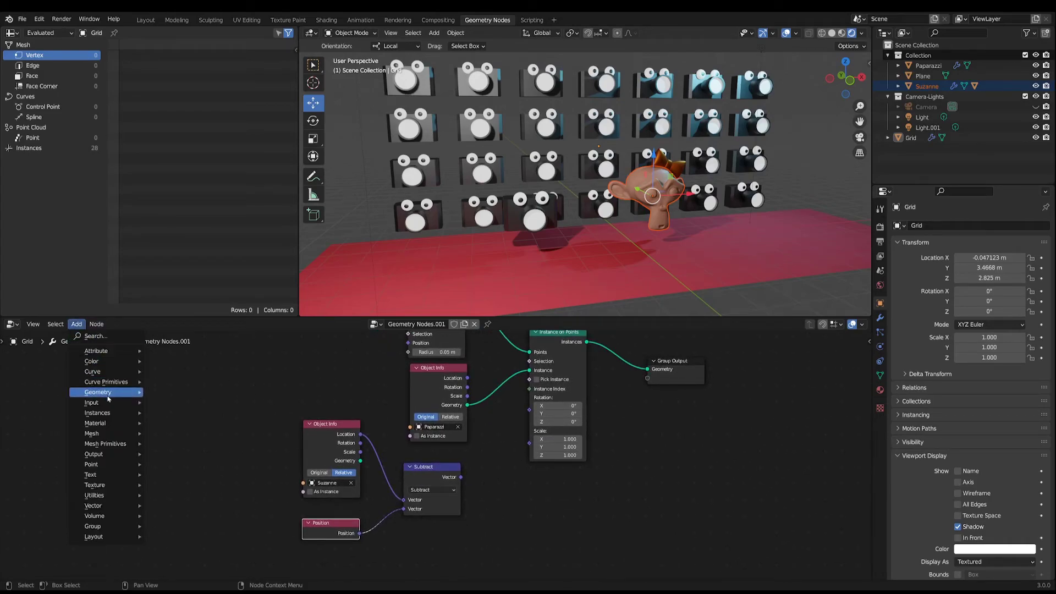
mouse_move(117, 495)
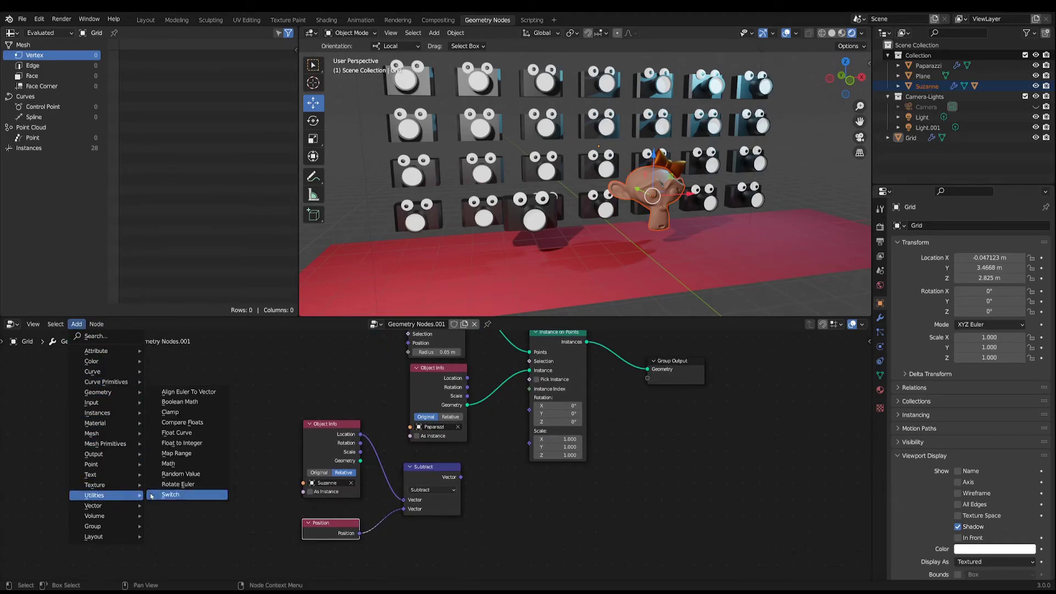
click(187, 392)
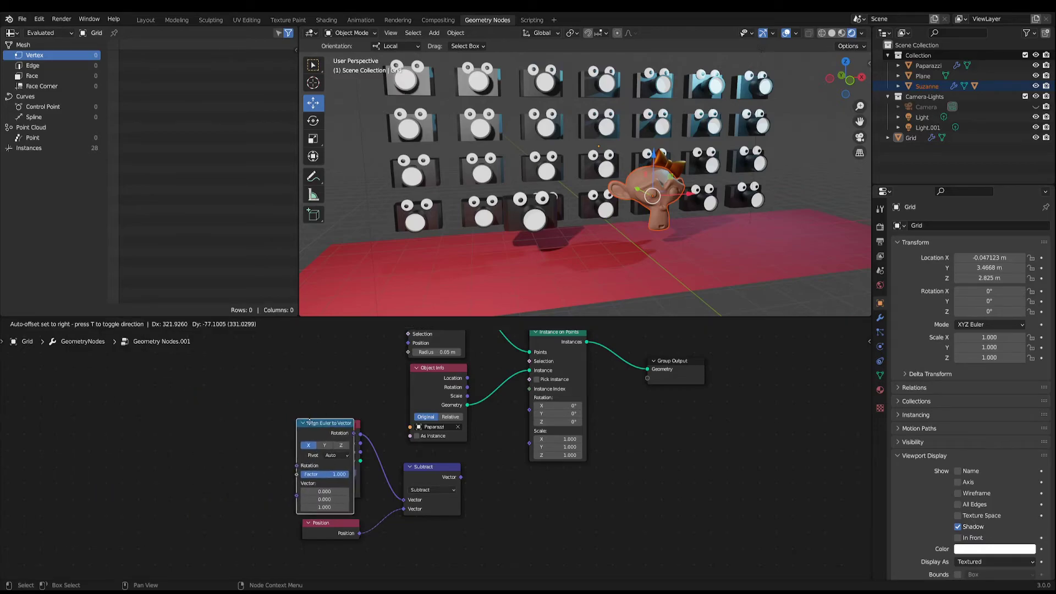
click(478, 469)
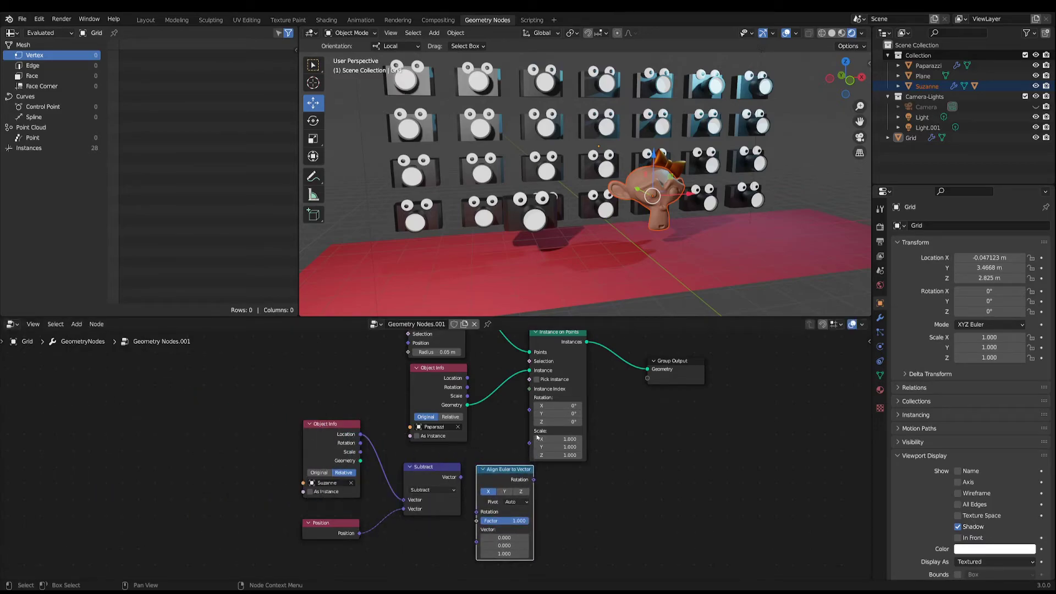
scroll(537, 436, down, 2)
scroll(466, 469, up, 3)
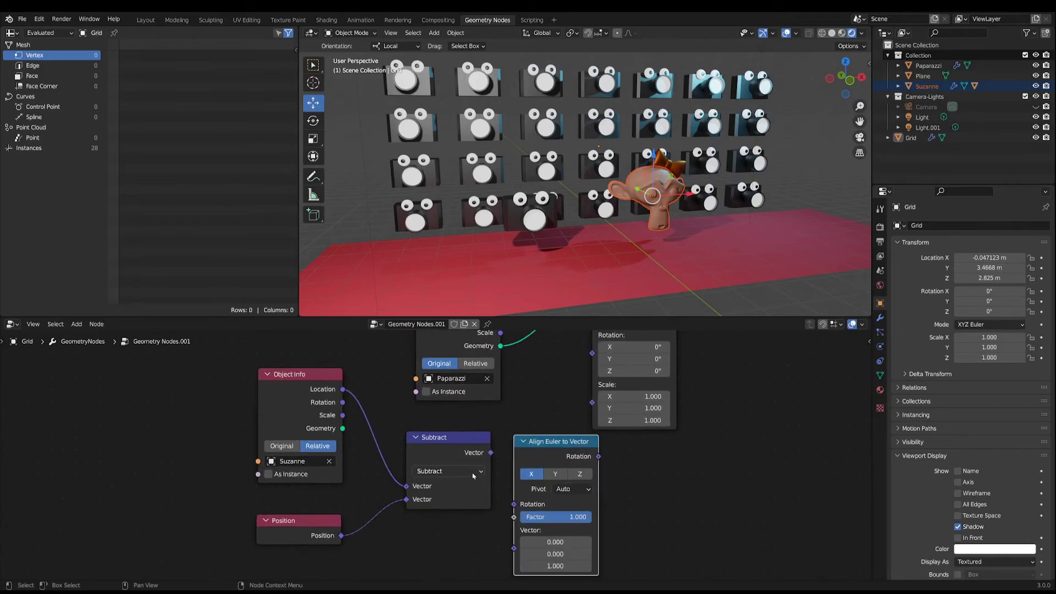
drag(491, 452, 514, 530)
click(446, 438)
drag(446, 439, 425, 434)
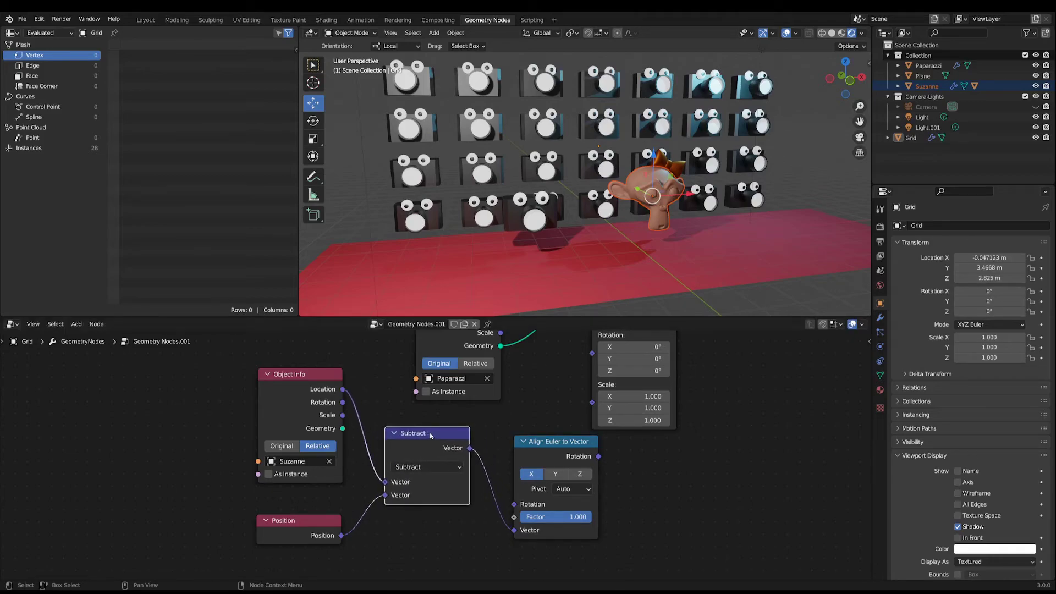
Step: Set the alignment axis to Y and shift Instance on Points and Group Output right
click(556, 476)
scroll(642, 467, down, 3)
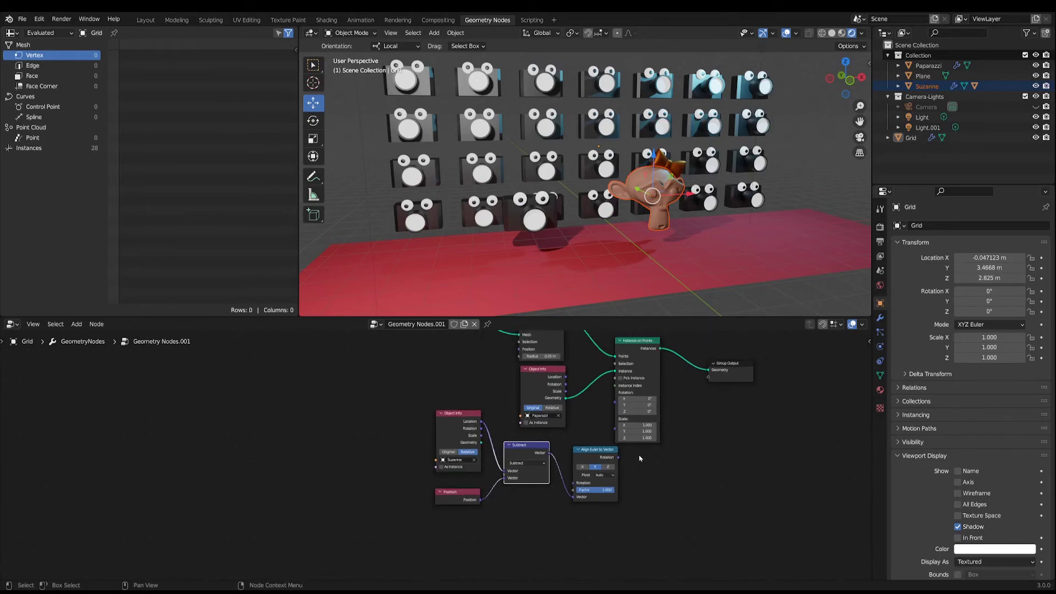
drag(630, 351, 661, 354)
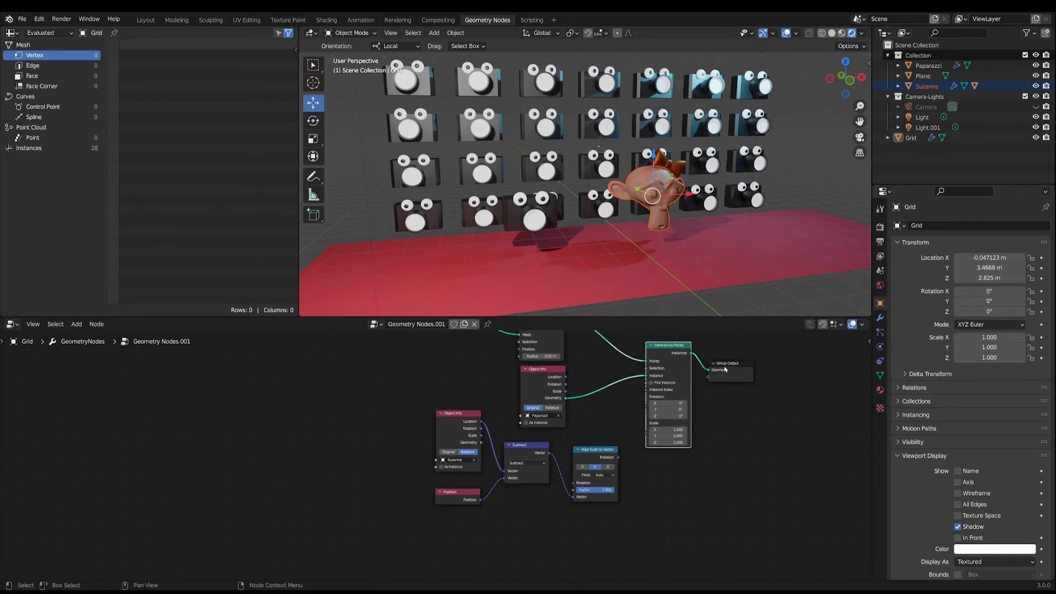
drag(728, 363, 752, 363)
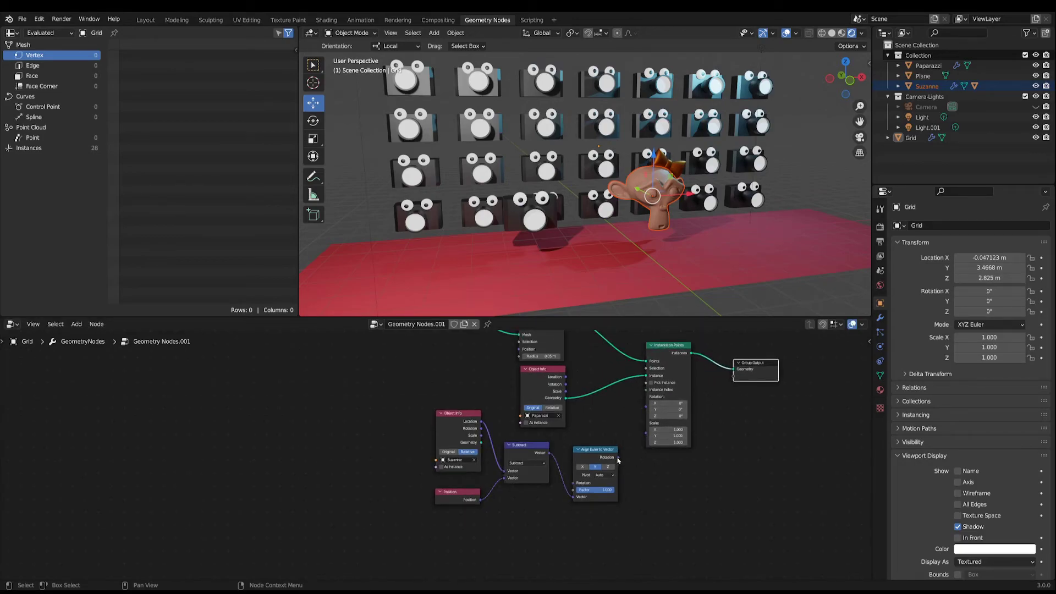
Step: Link Align Euler's Rotation into Instance on Points' Rotation and tidy the surrounding nodes
drag(618, 456, 646, 397)
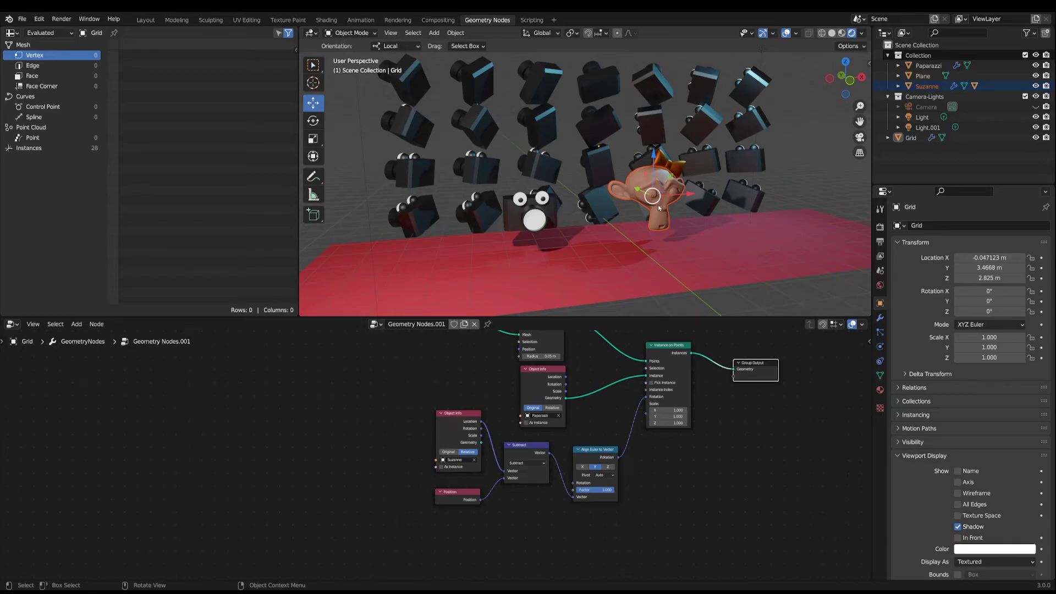
scroll(526, 488, up, 3)
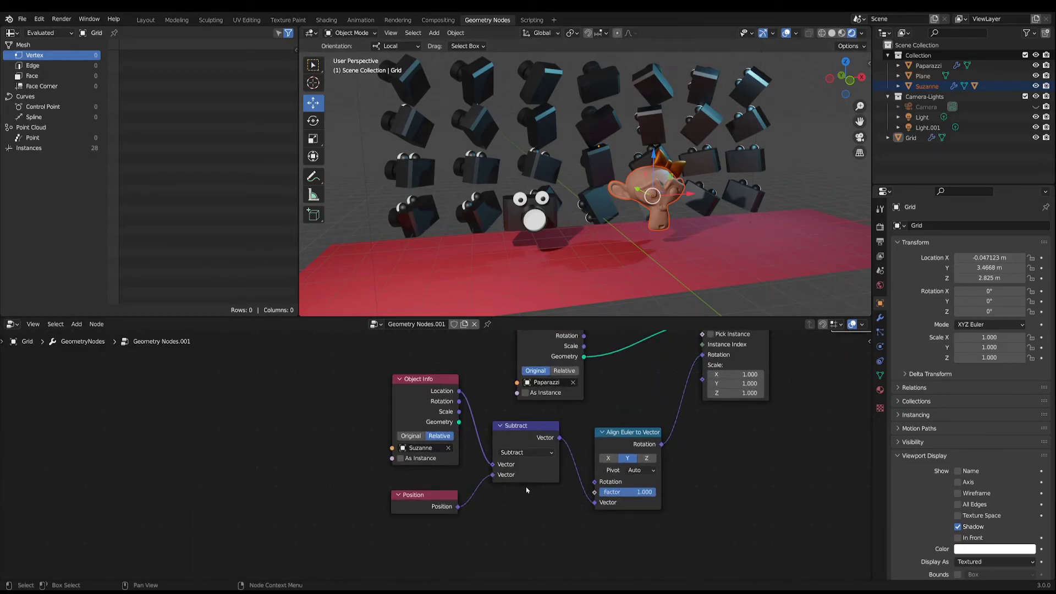
drag(367, 360, 460, 532)
drag(432, 380, 374, 409)
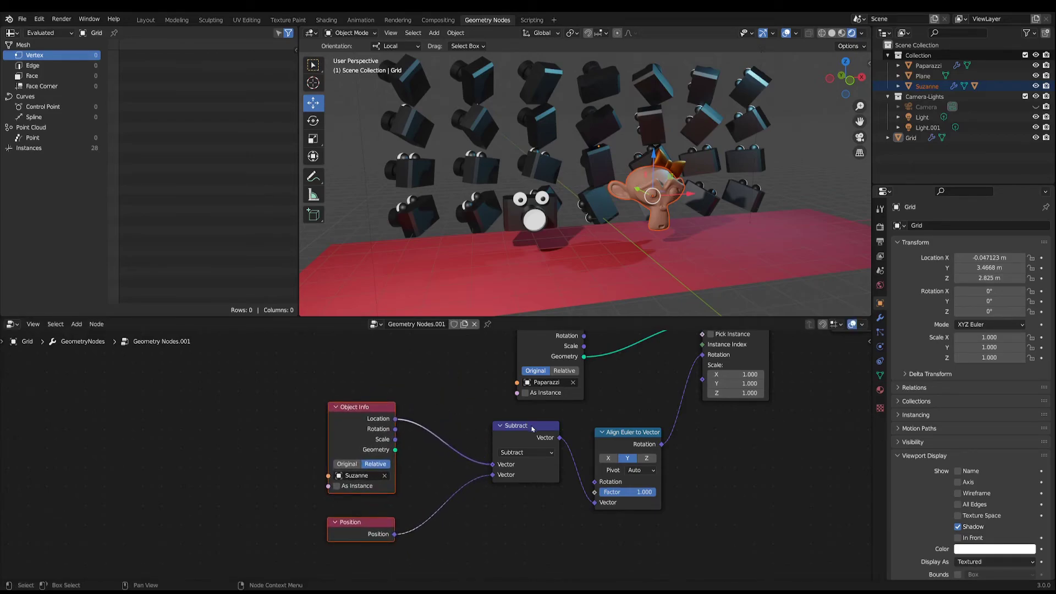
drag(532, 429, 483, 457)
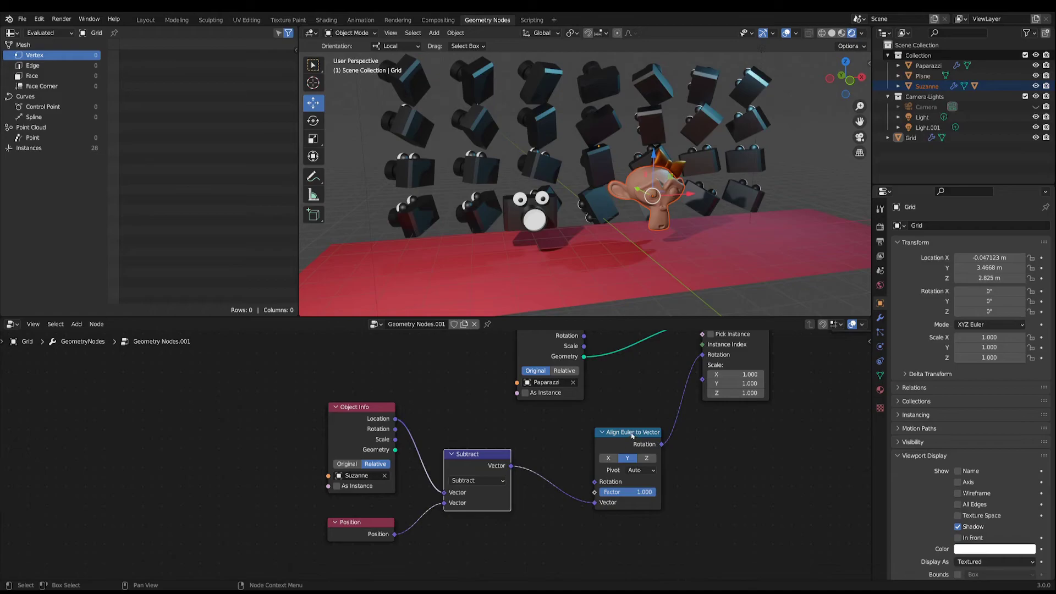
drag(632, 435, 601, 438)
drag(477, 456, 465, 457)
drag(610, 438, 637, 435)
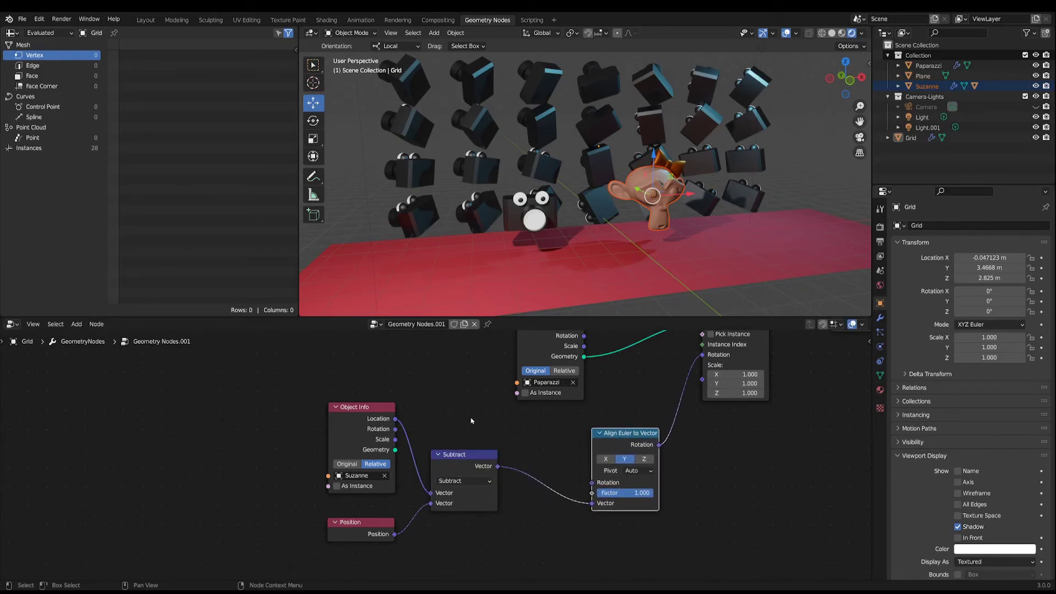
Step: Insert a Vector Math Scale node with factor -1 between Subtract and Align Euler to Vector
click(76, 324)
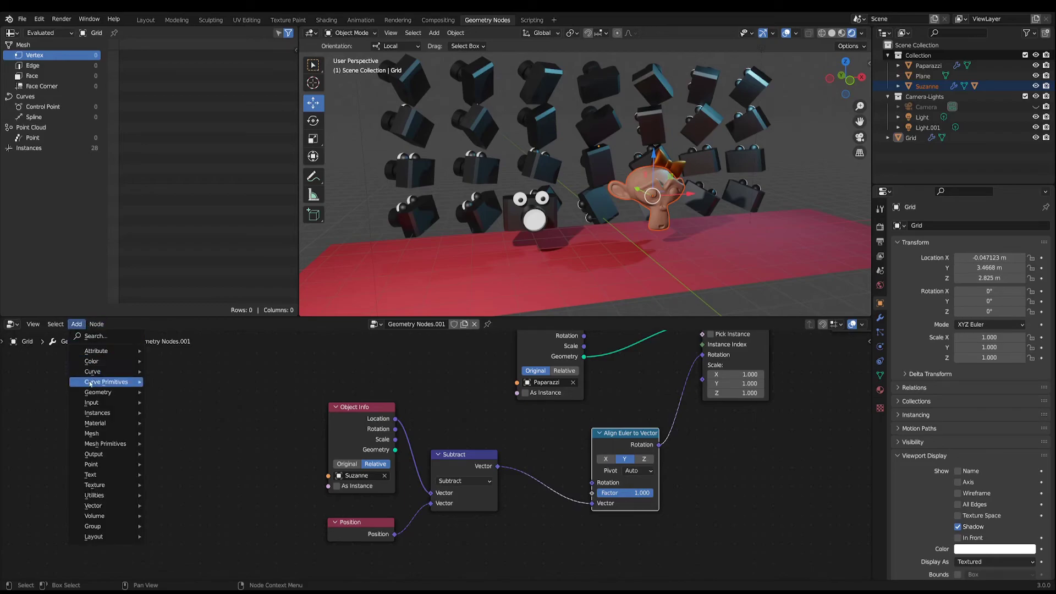
mouse_move(110, 519)
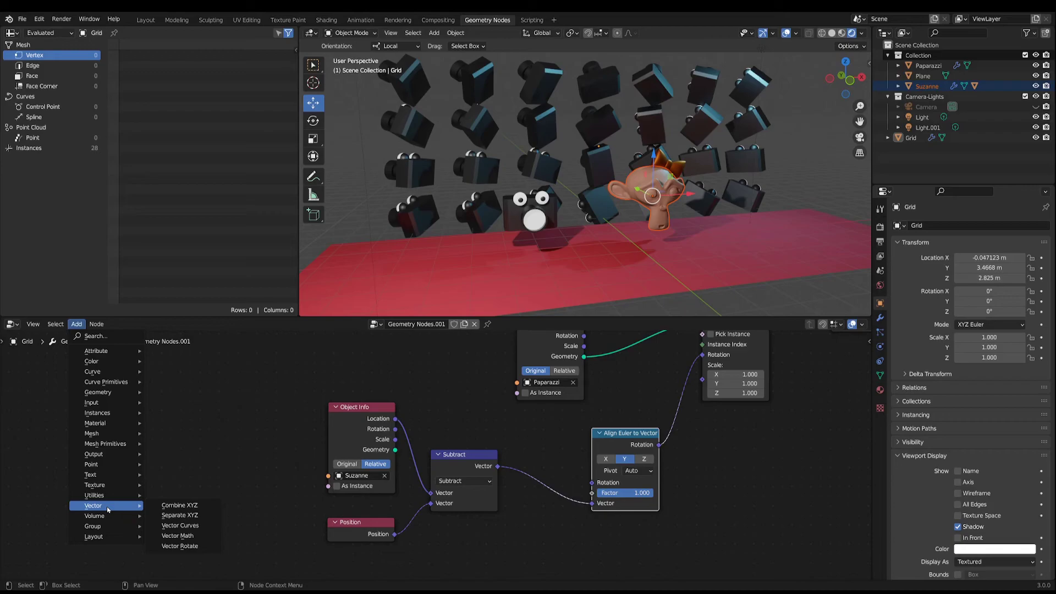
click(177, 536)
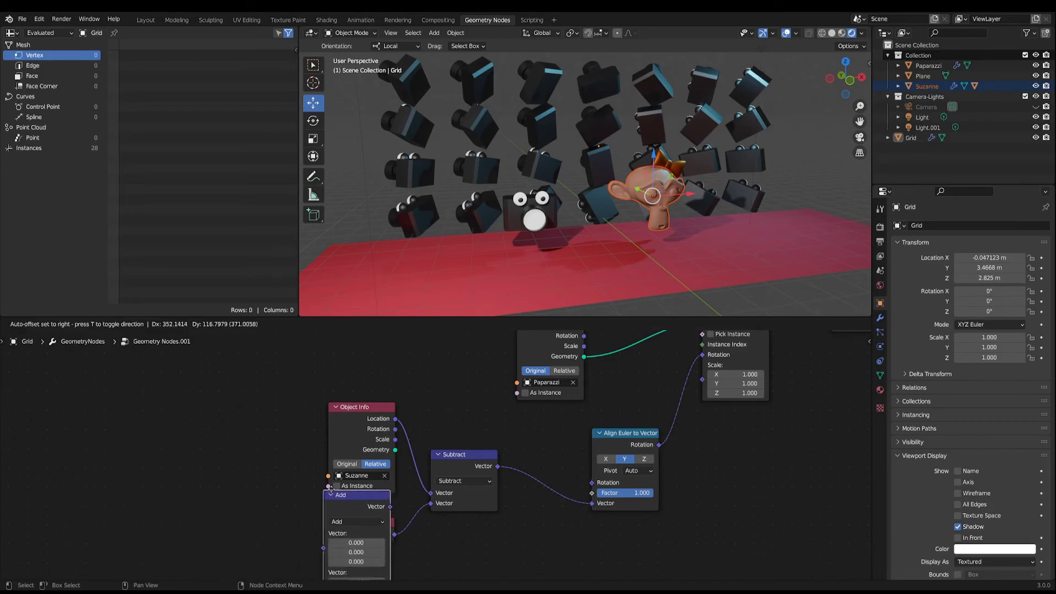
click(543, 439)
click(570, 474)
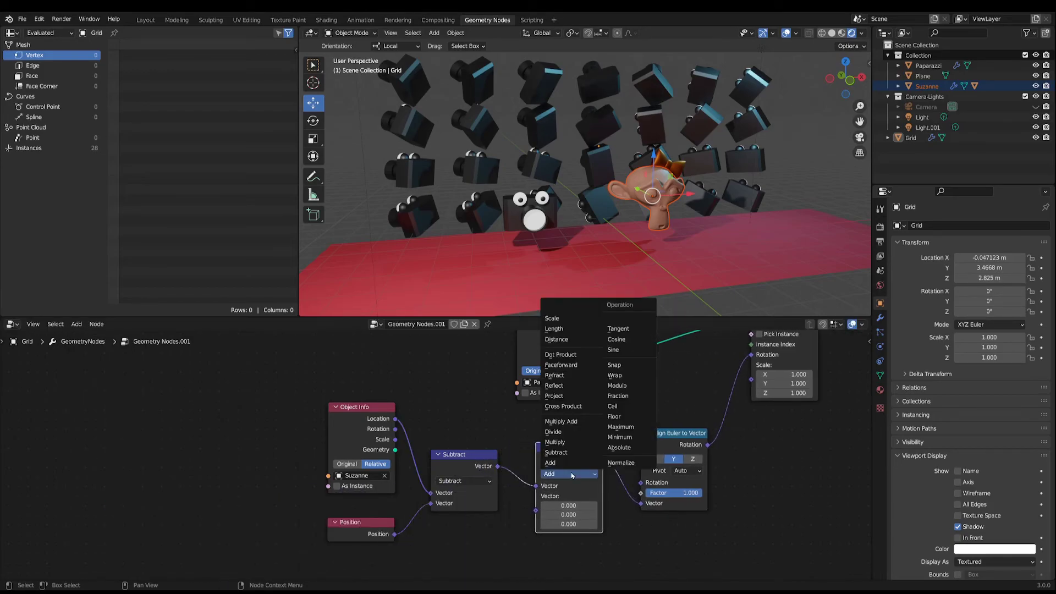
click(560, 322)
click(561, 496)
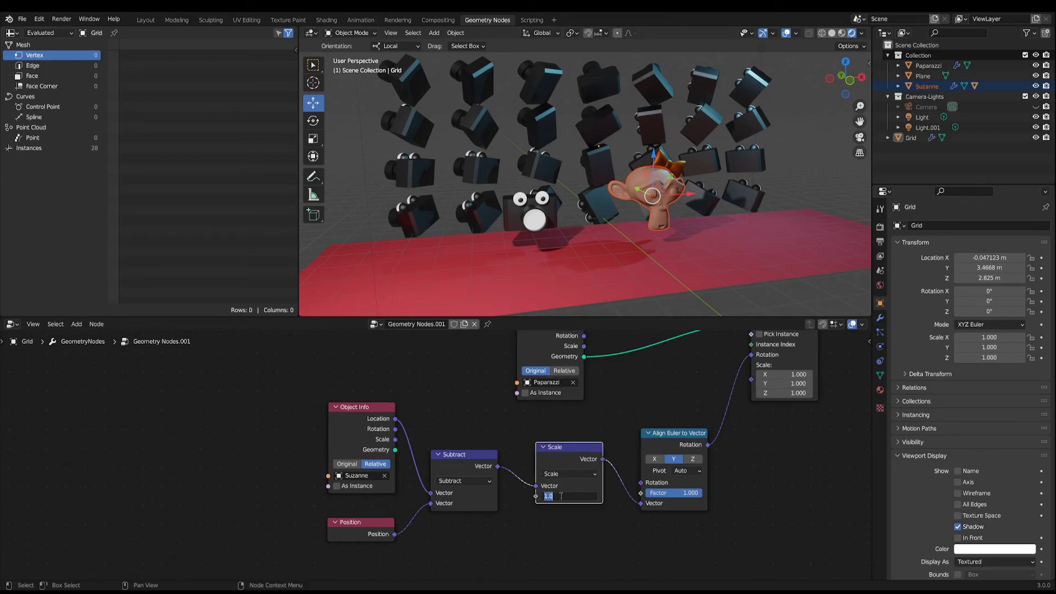
text(-1)
key(Return)
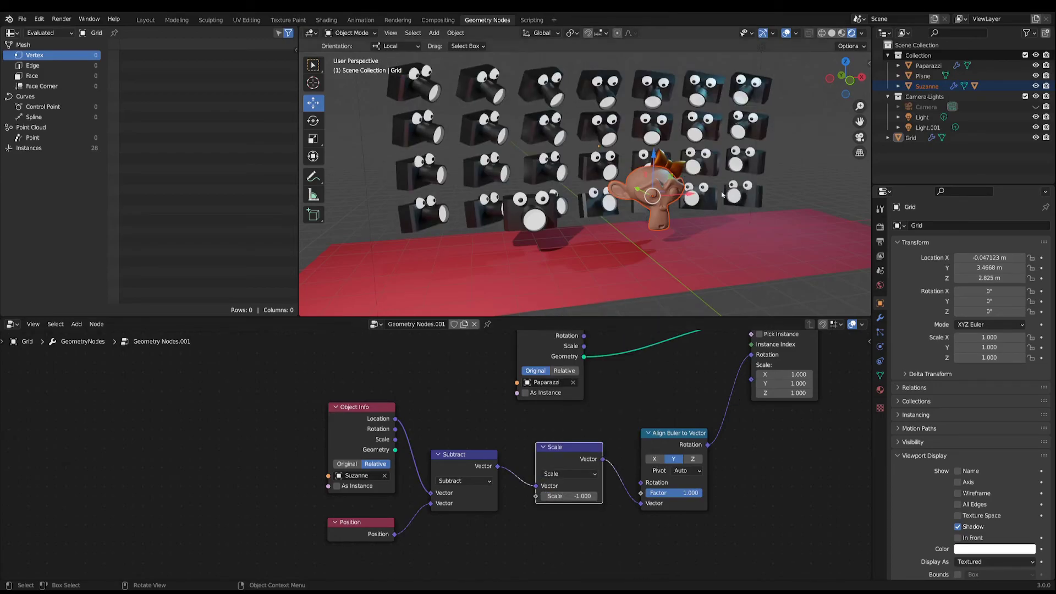
Step: Move Suzanne along X and Z to check the camera instances turn to follow her
middle_drag(654, 244, 641, 268)
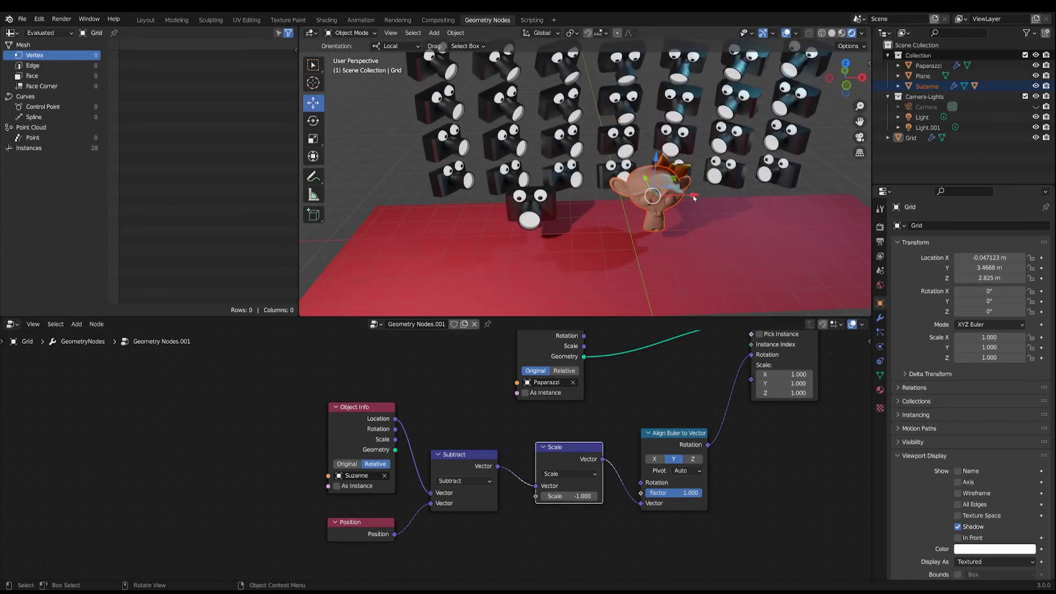
drag(693, 198, 638, 209)
scroll(642, 225, down, 2)
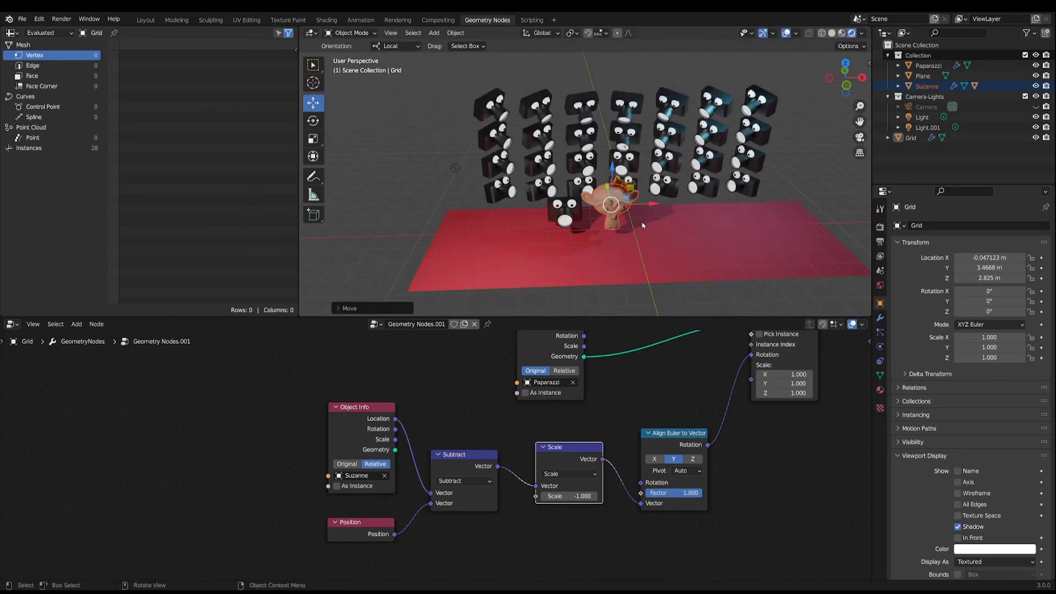
middle_drag(642, 226, 659, 224)
drag(654, 203, 636, 223)
drag(617, 164, 640, 175)
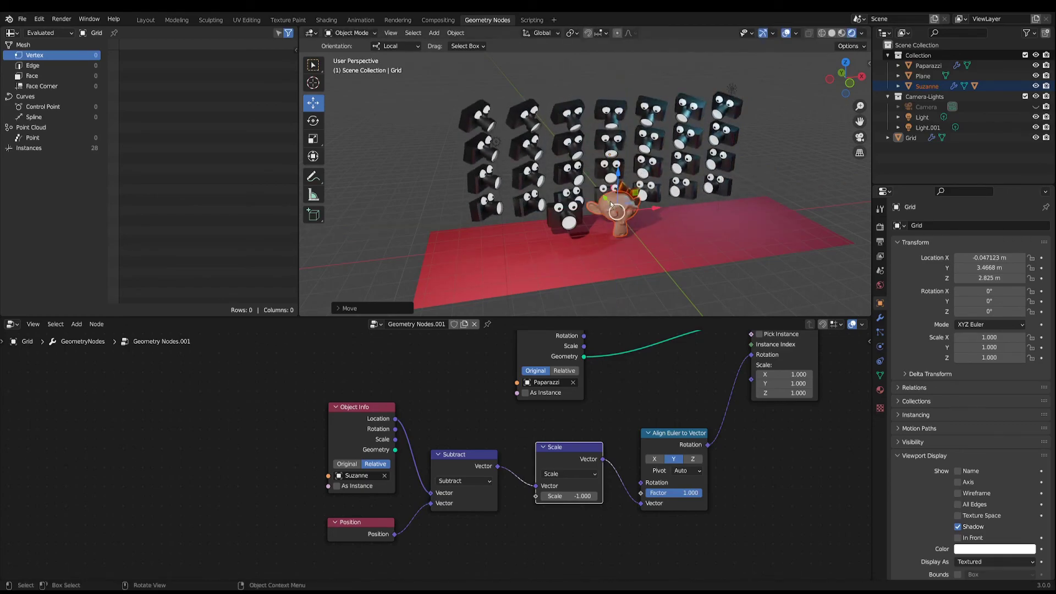
middle_drag(602, 197, 617, 204)
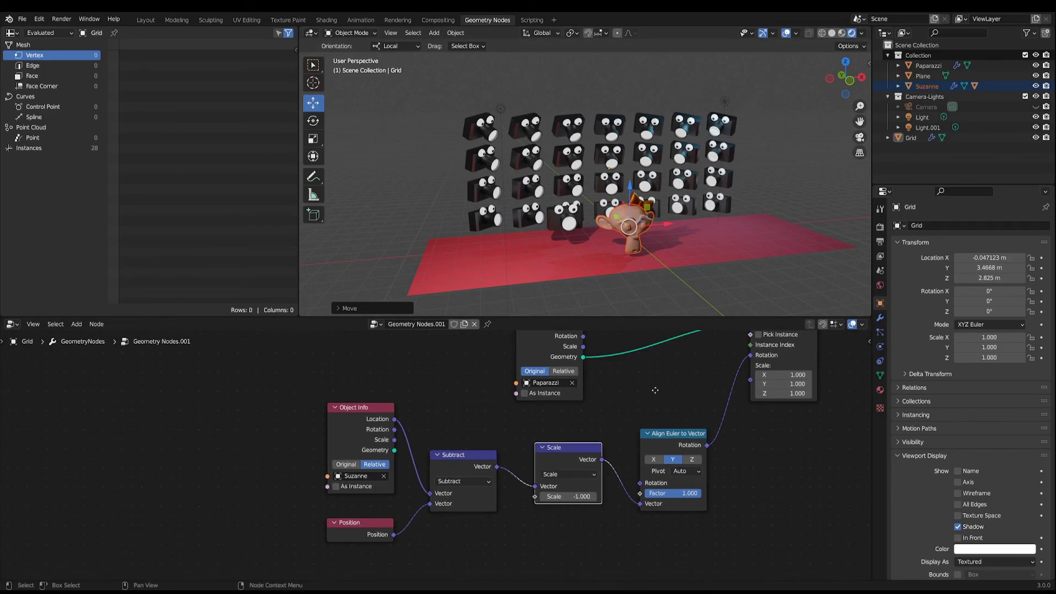
Step: Frame the whole Grid node tree in the editor and deselect Suzanne in the viewport
scroll(605, 396, down, 2)
middle_drag(495, 407, 507, 455)
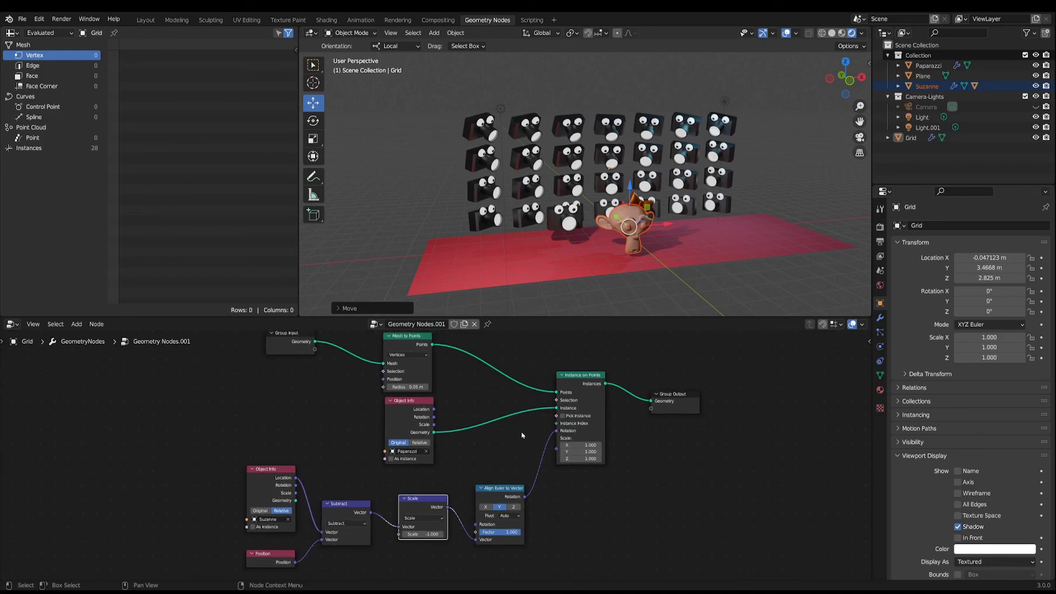
click(734, 297)
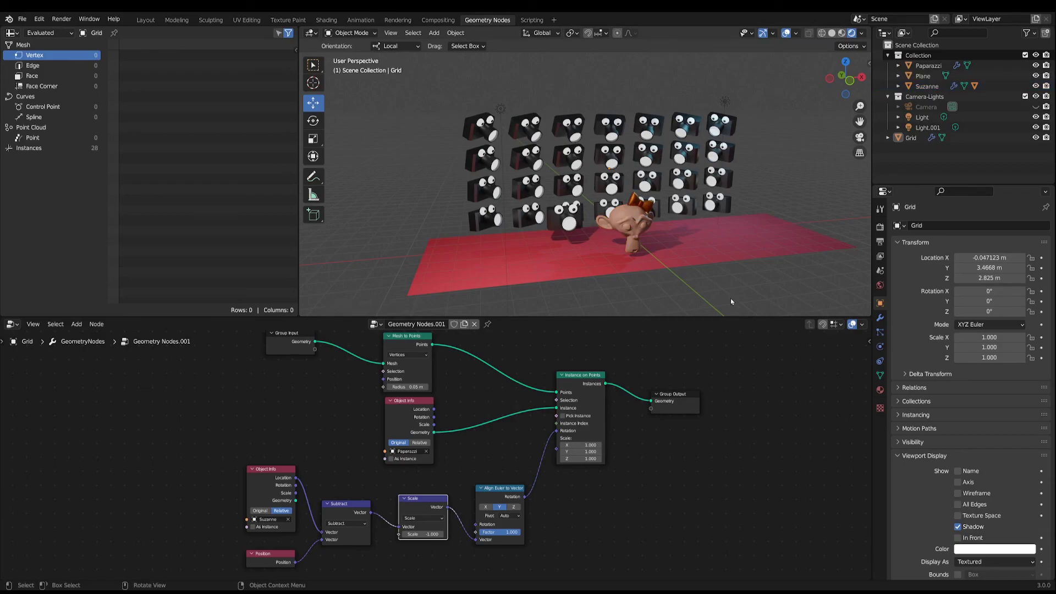